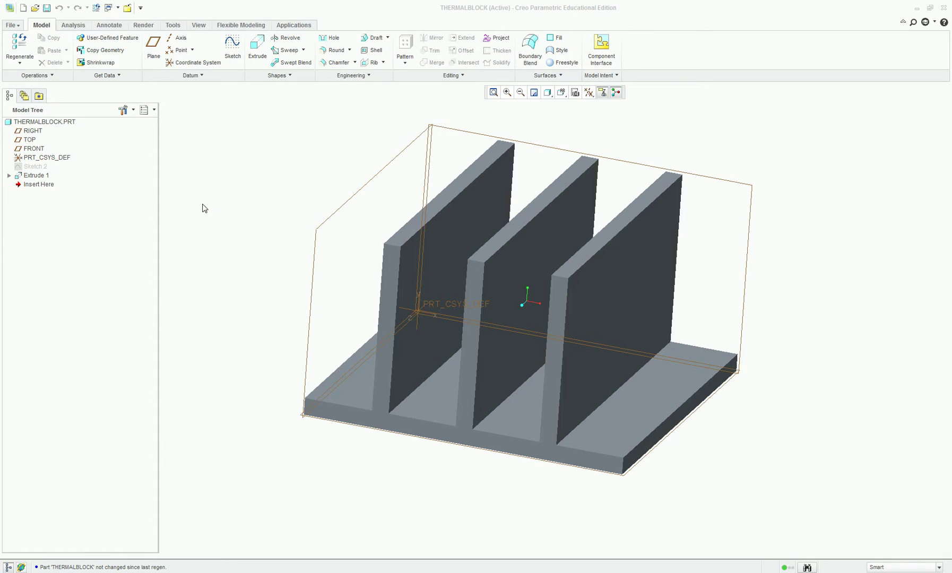
Redefine Sketch 2 and accept it so Extrude 1 regenerates the three-fin block.
{"action": "mouse_move", "coordinate": [363, 467]}
{"action": "middle_mouse_down"}
{"action": "mouse_move", "coordinate": [378, 446]}
{"action": "mouse_move", "coordinate": [372, 456]}
{"action": "middle_mouse_up"}
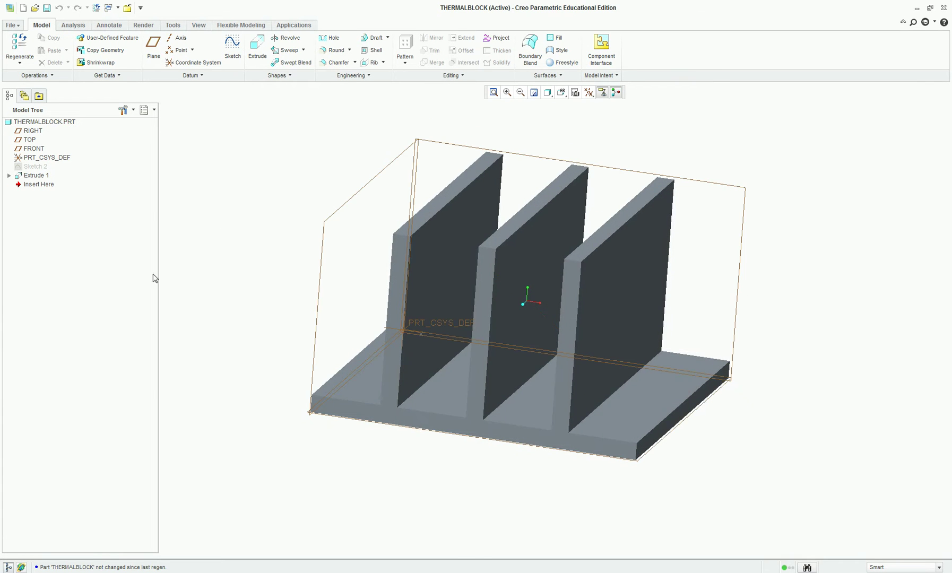
{"action": "right_click", "coordinate": [28, 168]}
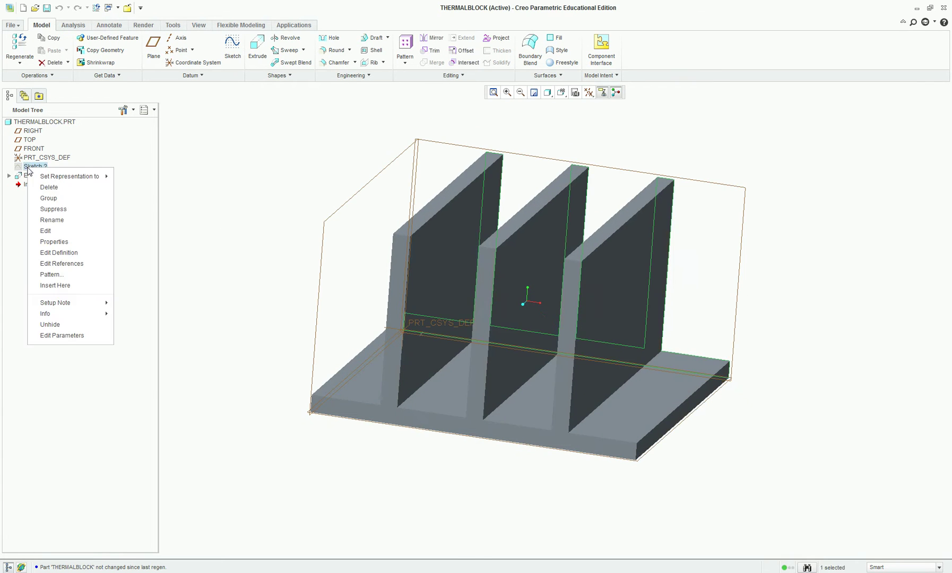
{"action": "left_click", "coordinate": [69, 252]}
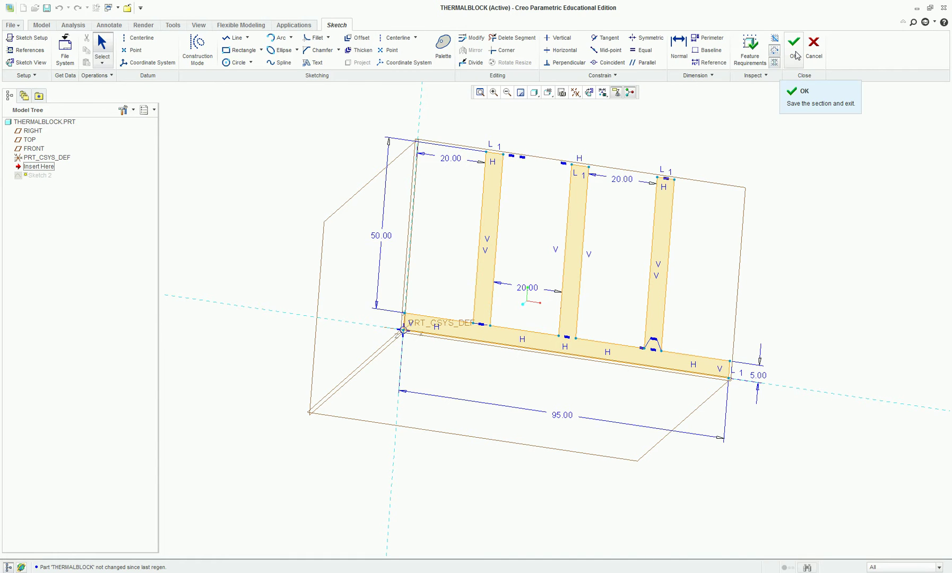
{"action": "left_click", "coordinate": [796, 55]}
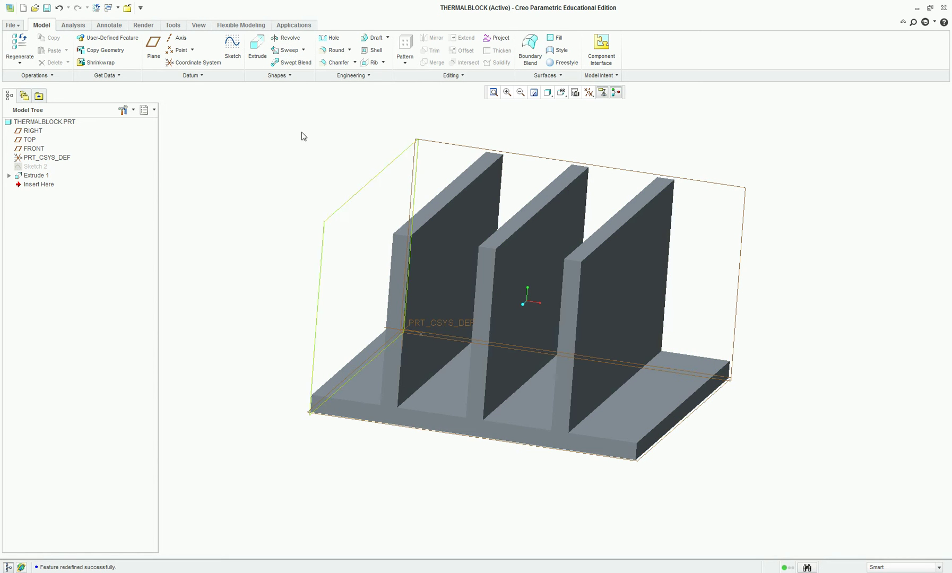
Launch Creo Simulate from Applications and switch it to Thermal Mode.
{"action": "left_click", "coordinate": [294, 25]}
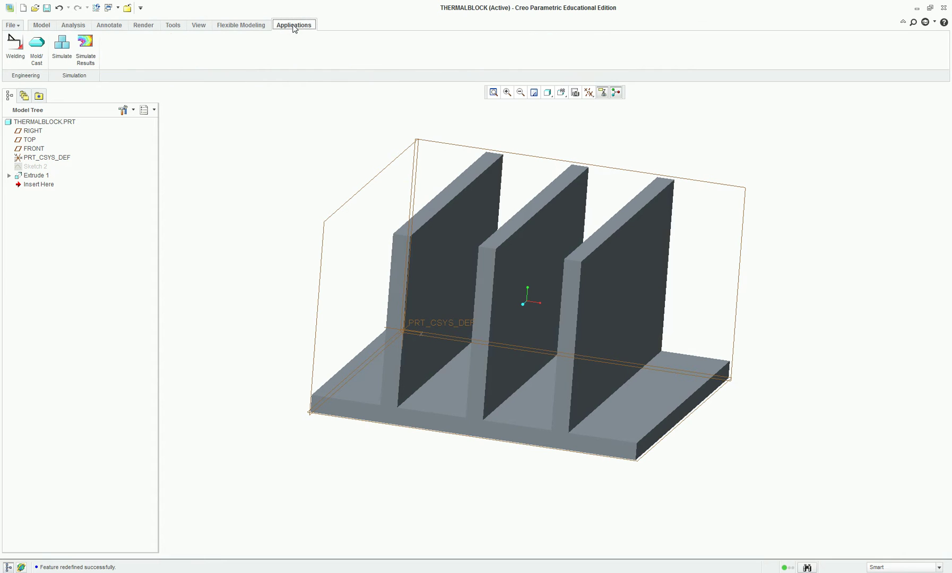
{"action": "left_click", "coordinate": [65, 61]}
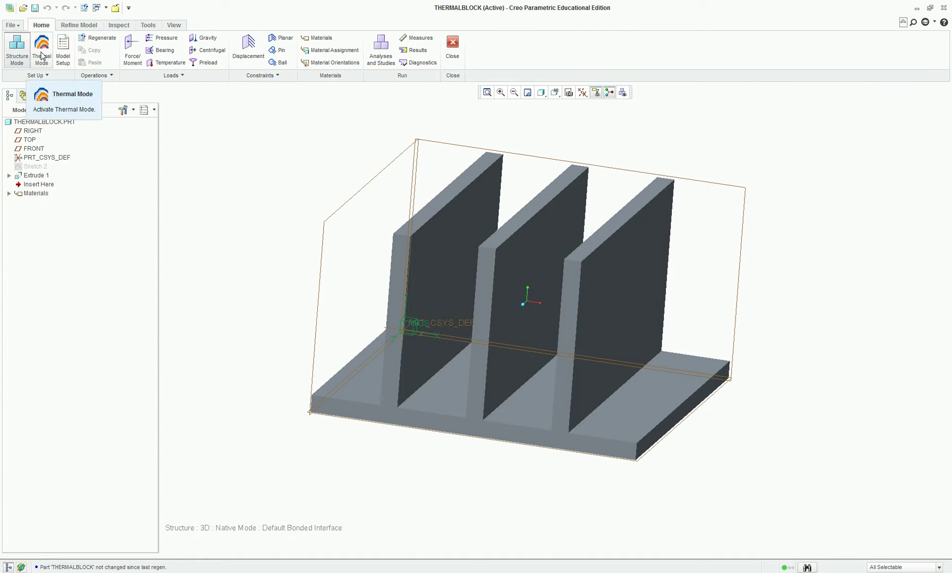
{"action": "left_click", "coordinate": [42, 57]}
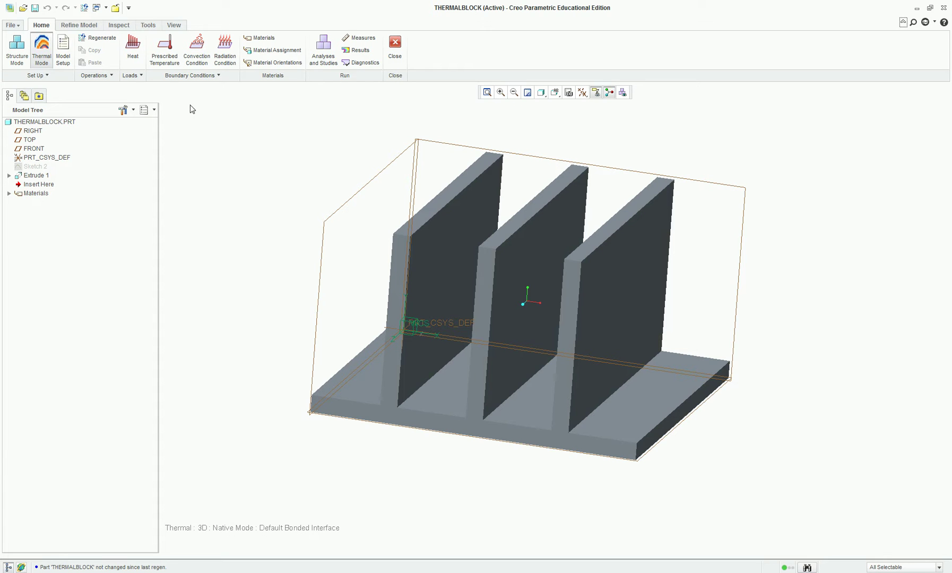
Create MaterialAssign1 applying AL2014 to the whole heat sink part.
{"action": "left_click", "coordinate": [269, 55]}
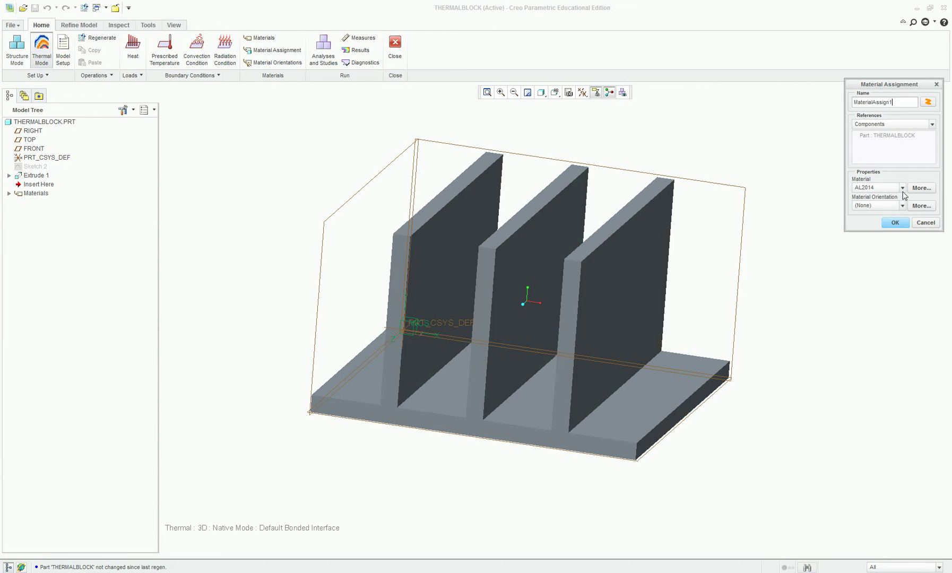
{"action": "left_click", "coordinate": [895, 223]}
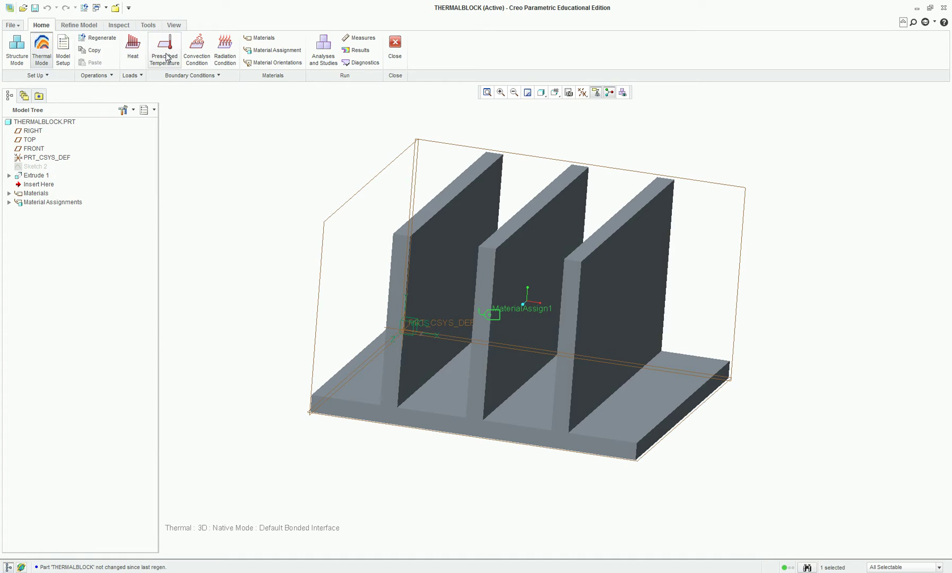
Apply HeatLoad1, a 300 W heat load, to the base's bottom surface.
{"action": "left_click", "coordinate": [133, 55]}
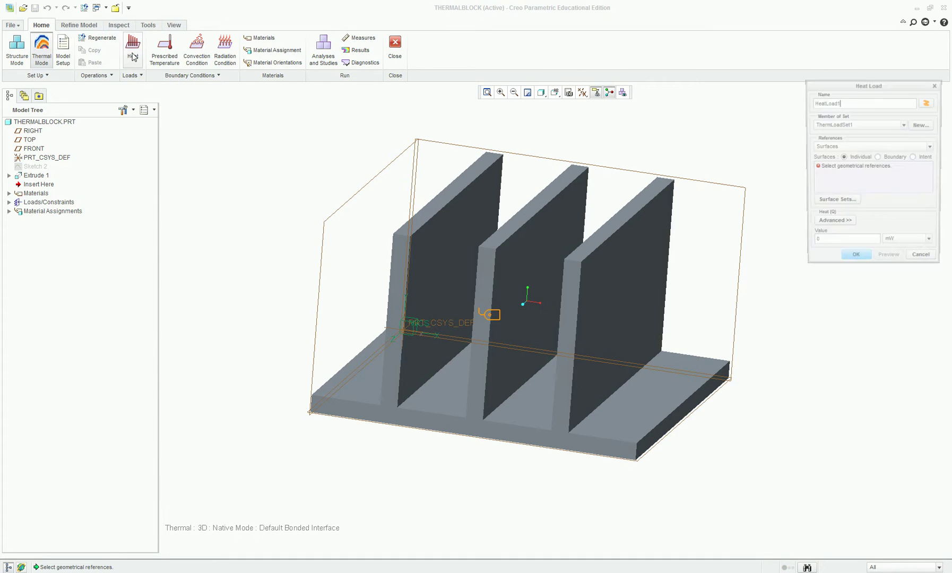
{"action": "mouse_move", "coordinate": [536, 468]}
{"action": "middle_mouse_down"}
{"action": "mouse_move", "coordinate": [520, 517]}
{"action": "mouse_move", "coordinate": [520, 443]}
{"action": "middle_mouse_up"}
{"action": "left_click", "coordinate": [522, 398]}
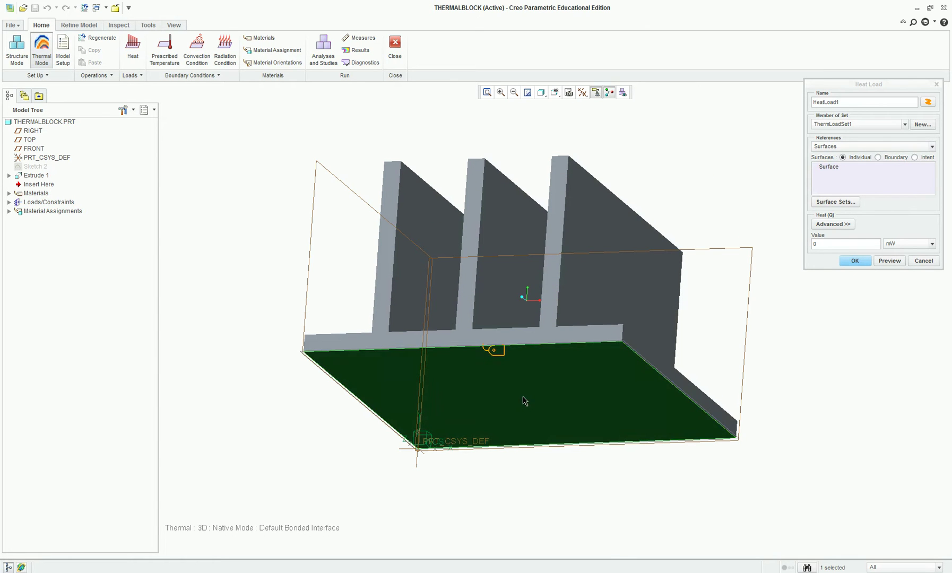
{"action": "left_click", "coordinate": [932, 244]}
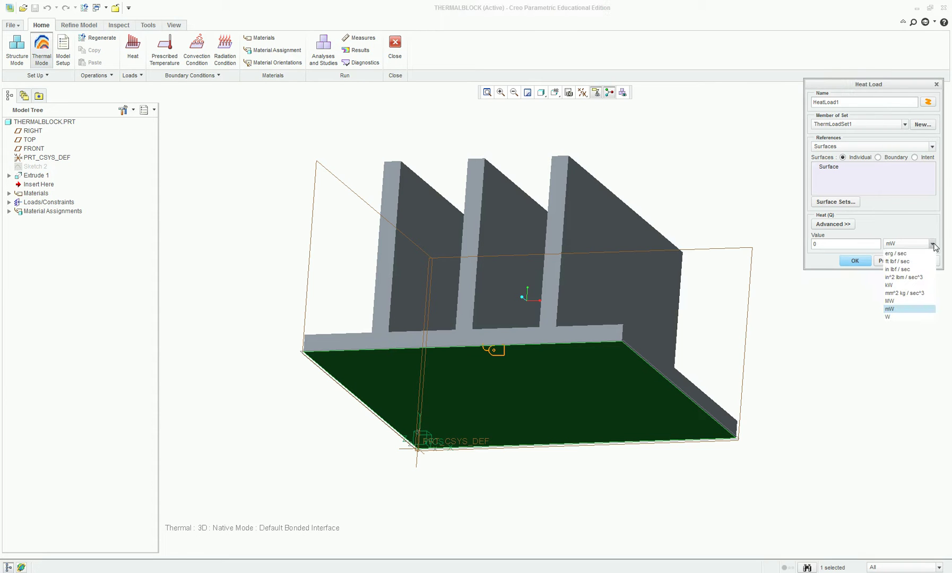
{"action": "left_click", "coordinate": [907, 317]}
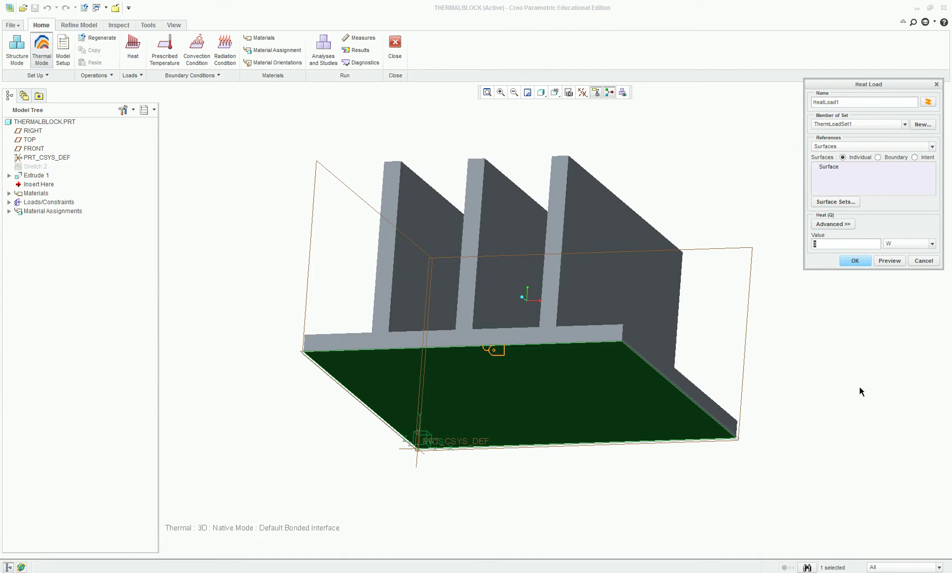
{"action": "type", "text": "300"}
{"action": "left_click", "coordinate": [890, 261]}
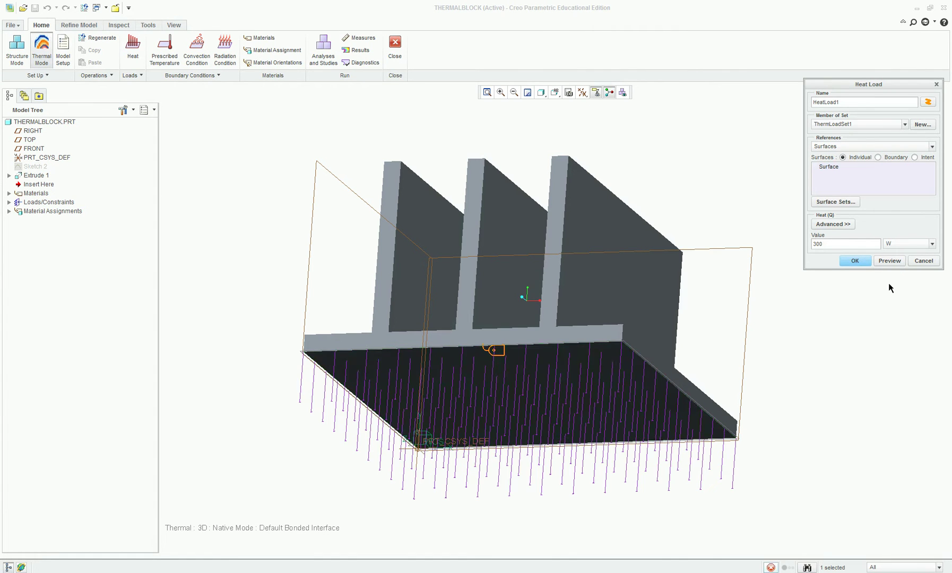
{"action": "left_click", "coordinate": [855, 260]}
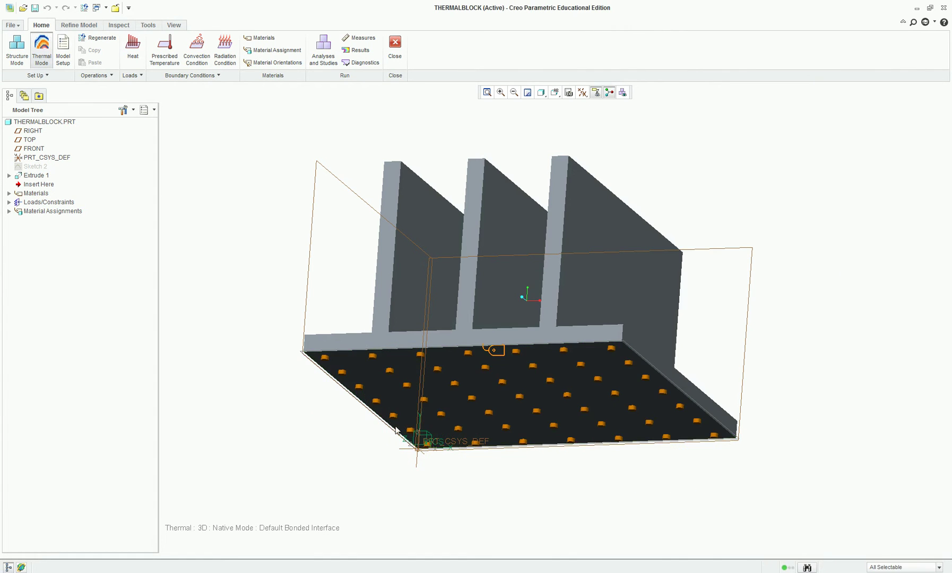
{"action": "middle_click_drag", "start_coordinate": [214, 130], "coordinate": [228, 154]}
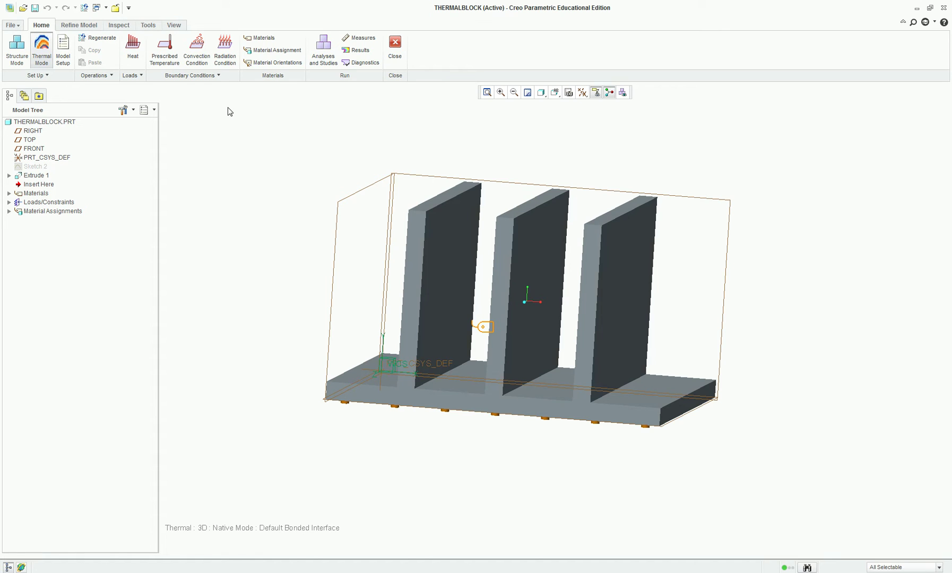
Start a convection condition on both side faces of all three fins.
{"action": "left_click", "coordinate": [197, 59]}
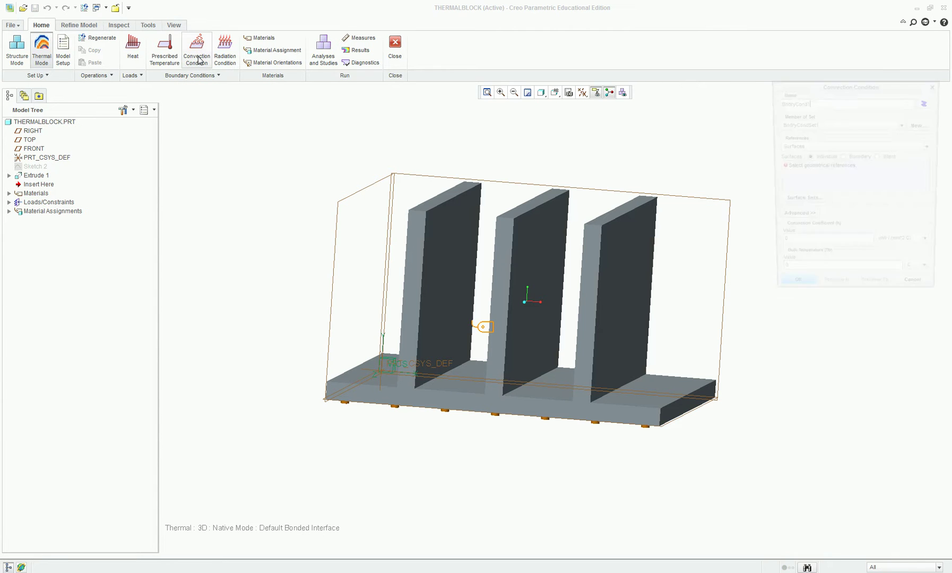
{"action": "left_click", "coordinate": [623, 348]}
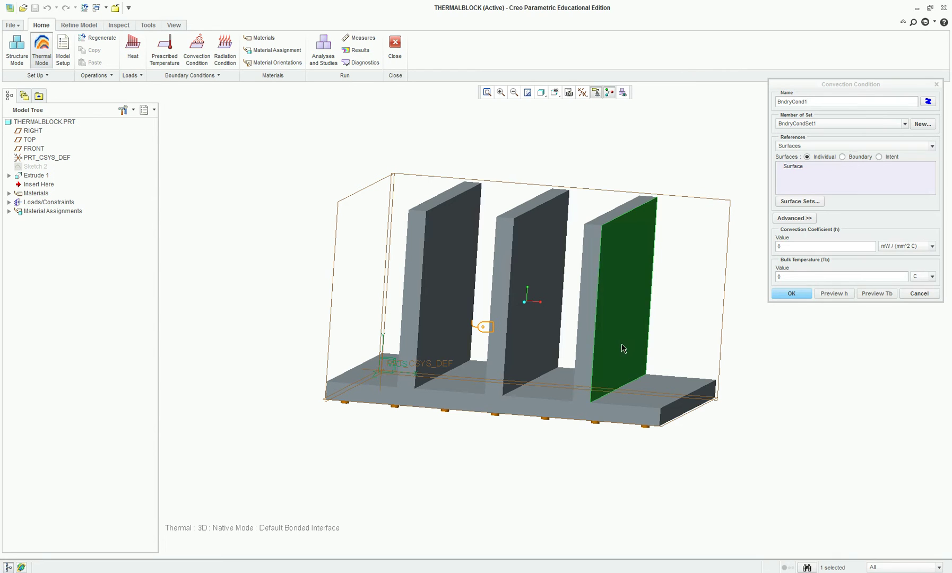
{"action": "mouse_move", "coordinate": [527, 357]}
{"action": "middle_mouse_down"}
{"action": "mouse_move", "coordinate": [560, 356]}
{"action": "mouse_move", "coordinate": [527, 361]}
{"action": "middle_mouse_up"}
{"action": "left_click", "coordinate": [525, 357], "text": "ctrl"}
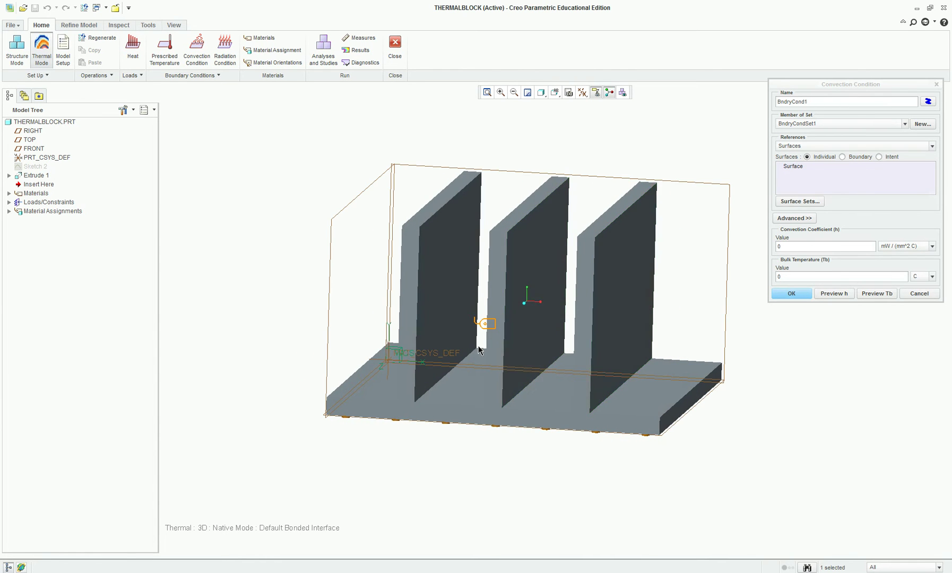
{"action": "left_click", "coordinate": [444, 333], "text": "ctrl"}
{"action": "middle_click_drag", "start_coordinate": [399, 363], "coordinate": [584, 352]}
{"action": "left_click", "coordinate": [619, 350], "text": "ctrl"}
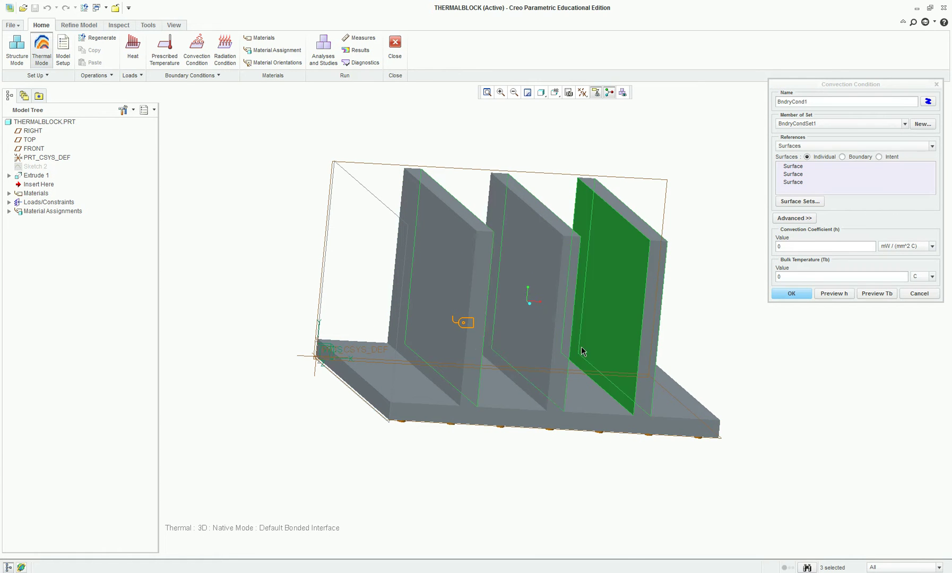
{"action": "left_click", "coordinate": [542, 347], "text": "ctrl"}
{"action": "left_click", "coordinate": [448, 340], "text": "ctrl"}
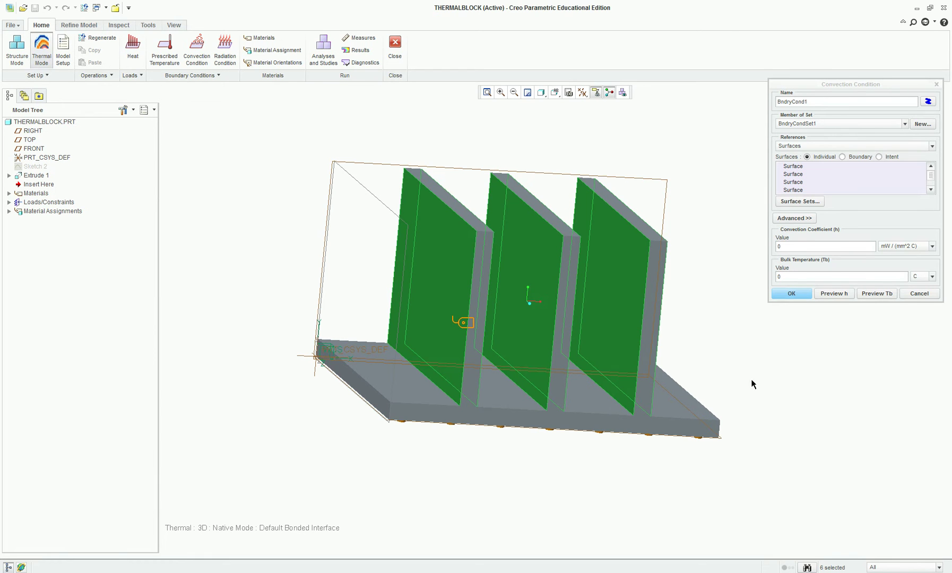
Set the coefficient to 50 W/(m^2 K) and bulk temperature to 30 C, then confirm.
{"action": "left_click", "coordinate": [932, 246]}
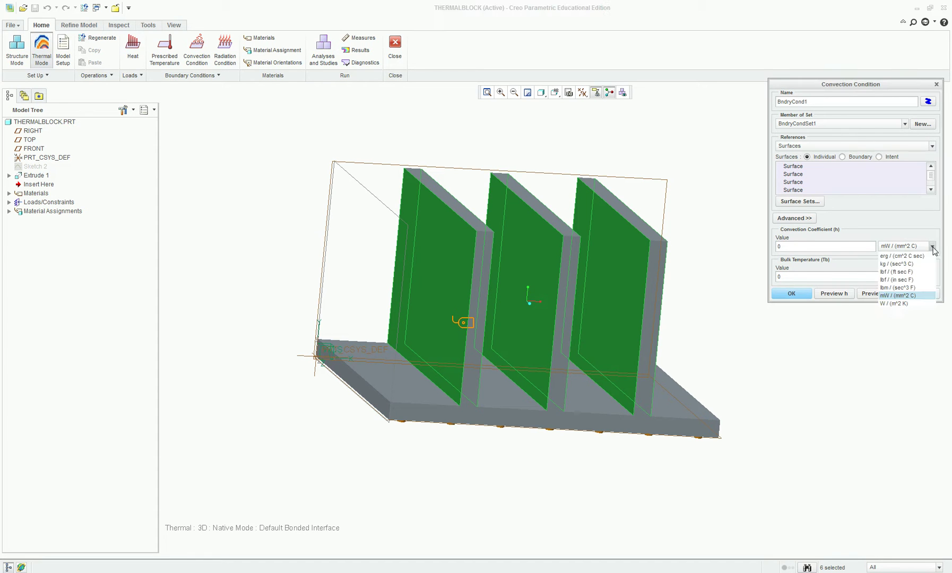
{"action": "left_click", "coordinate": [901, 304]}
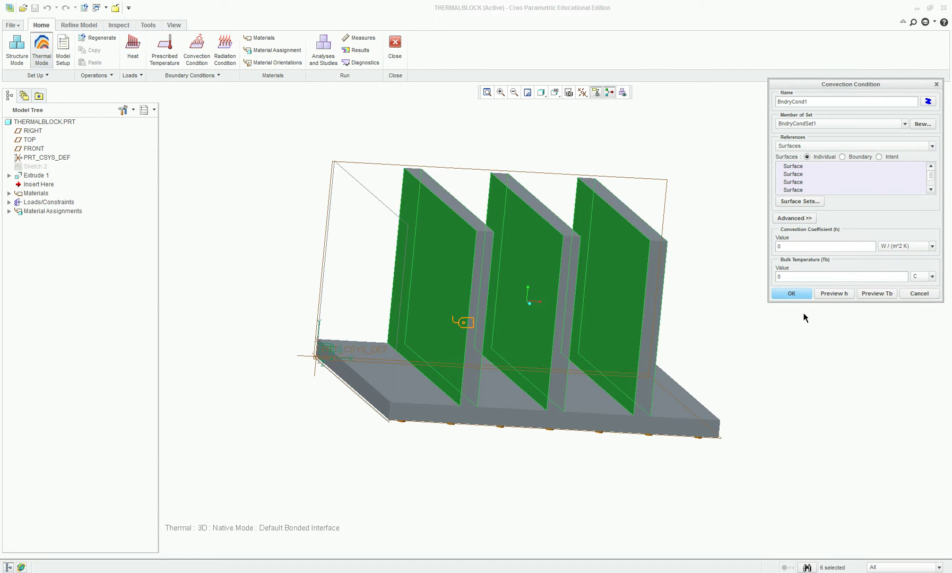
{"action": "left_click_drag", "start_coordinate": [811, 249], "coordinate": [764, 249]}
{"action": "type", "text": "30"}
{"action": "left_click", "coordinate": [791, 293]}
{"action": "middle_click_drag", "start_coordinate": [810, 366], "coordinate": [784, 373]}
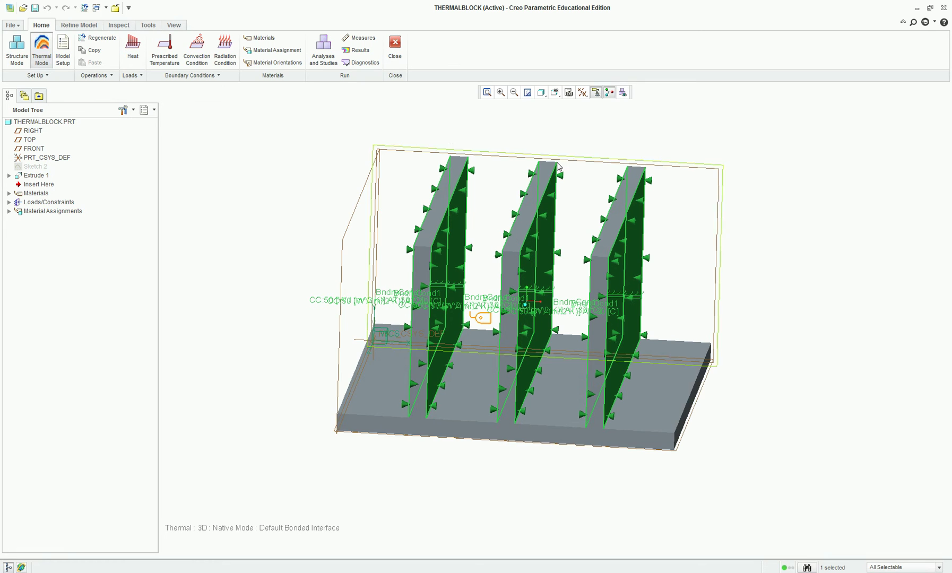
Select the four base-top strips and three fin tops for a second convection condition.
{"action": "left_click", "coordinate": [197, 57]}
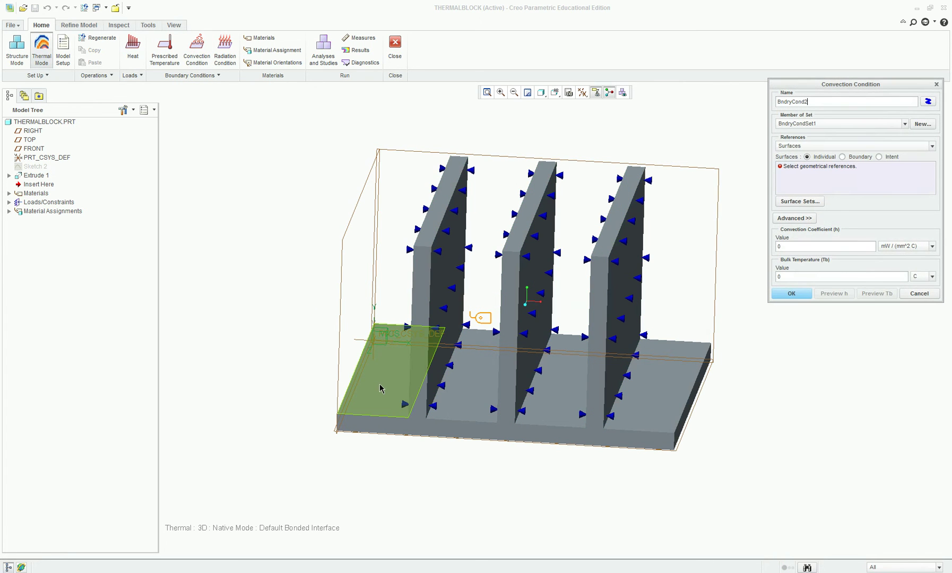
{"action": "left_click", "coordinate": [380, 389]}
{"action": "left_click", "coordinate": [474, 402], "text": "ctrl"}
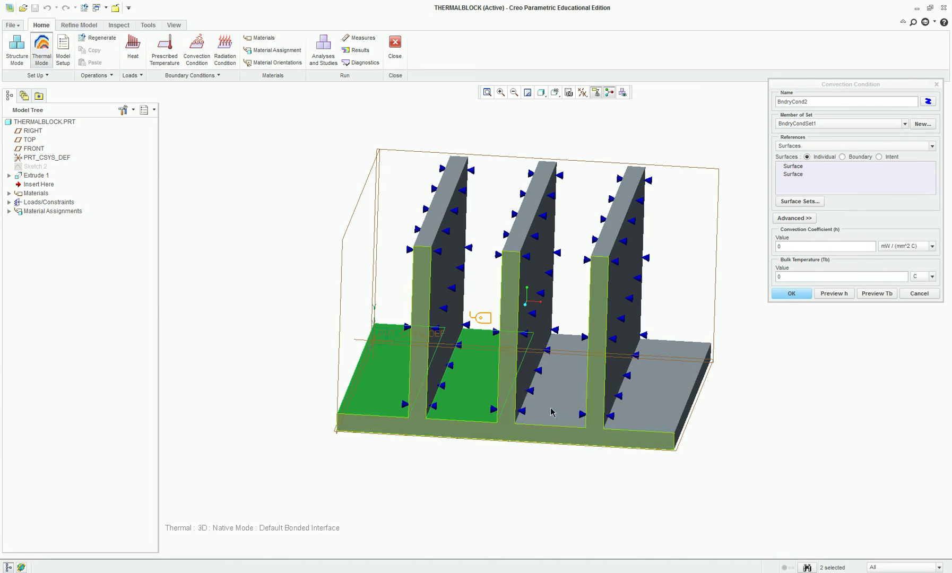
{"action": "left_click", "coordinate": [556, 405], "text": "ctrl"}
{"action": "left_click", "coordinate": [654, 407], "text": "ctrl"}
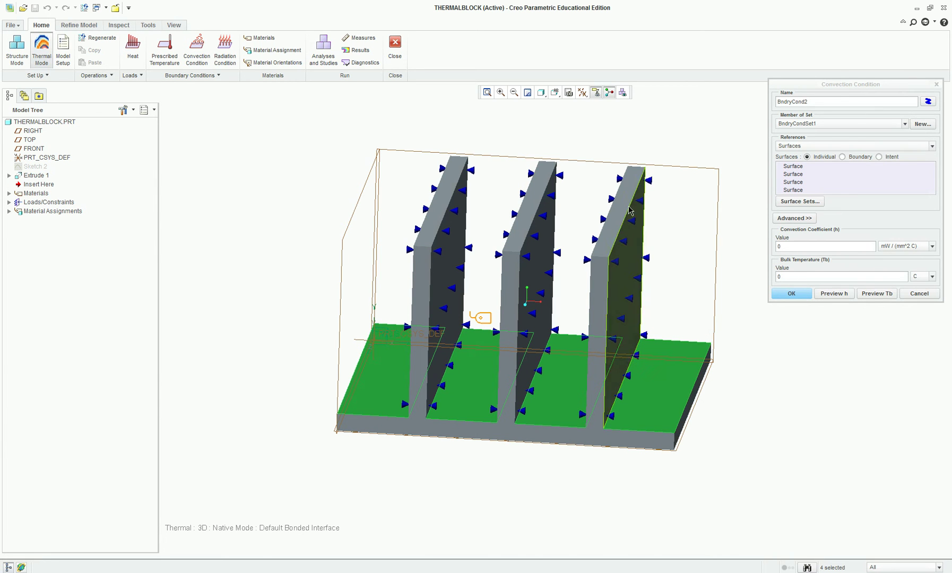
{"action": "left_click", "coordinate": [614, 218], "text": "ctrl"}
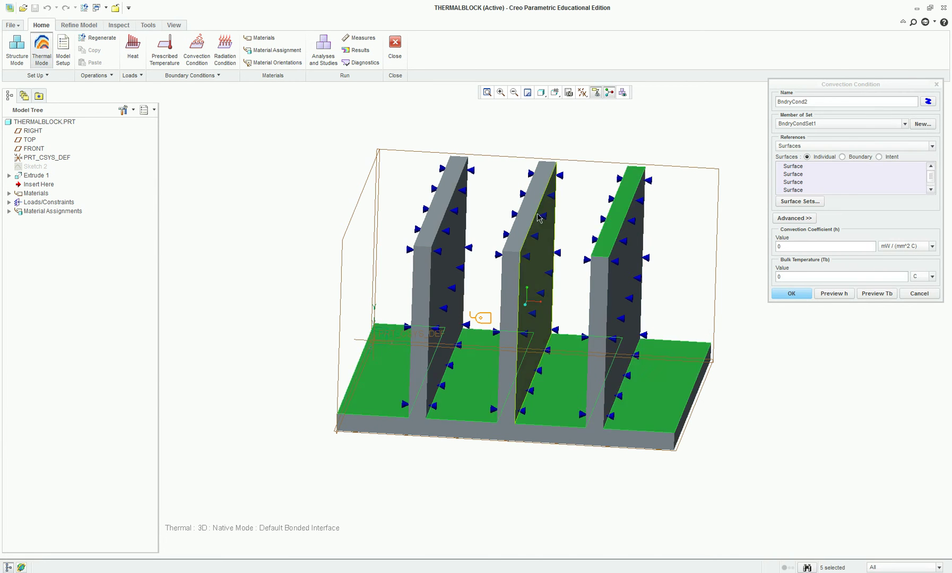
{"action": "left_click", "coordinate": [523, 217], "text": "ctrl"}
{"action": "left_click", "coordinate": [435, 220], "text": "ctrl"}
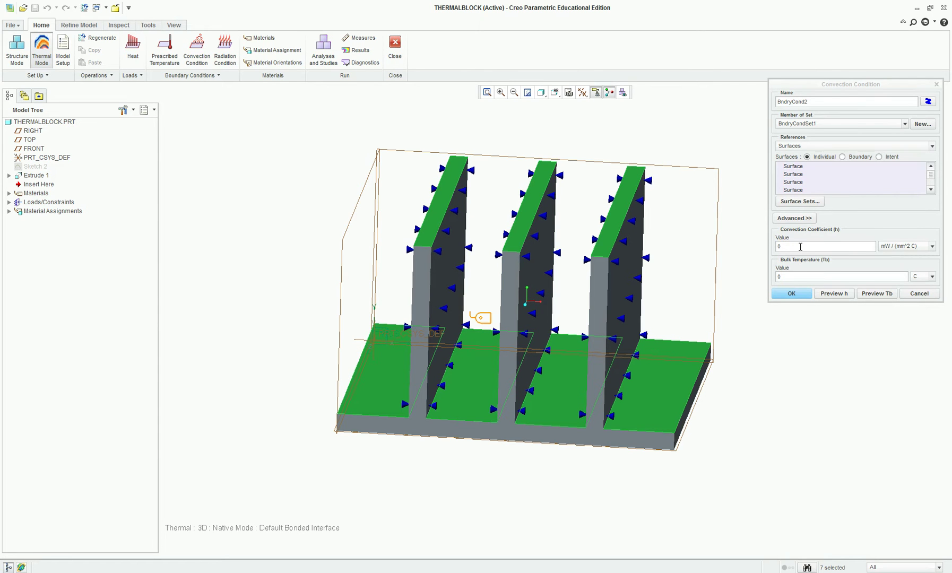
Set BndryCond2 to 25 W/(m^2 K) with a 30 C bulk temperature and confirm.
{"action": "left_click", "coordinate": [797, 246]}
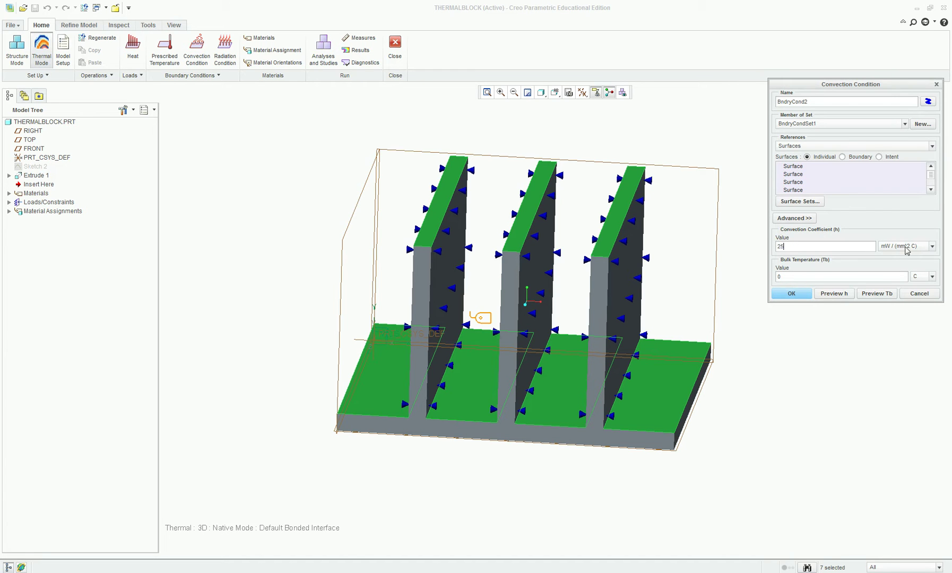
{"action": "left_click", "coordinate": [932, 246]}
{"action": "left_click", "coordinate": [890, 307]}
{"action": "left_click_drag", "start_coordinate": [813, 276], "coordinate": [757, 278]}
{"action": "left_click", "coordinate": [792, 294]}
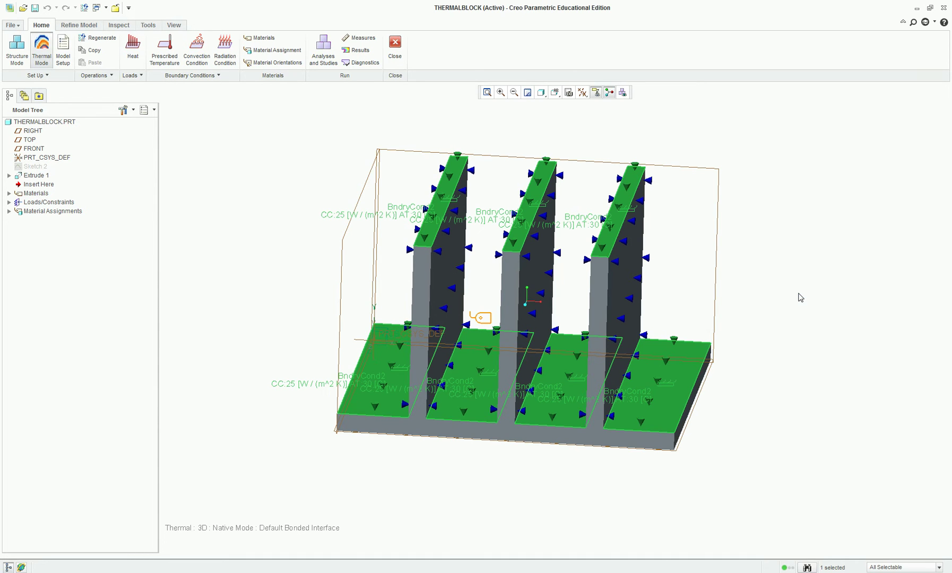
{"action": "left_click", "coordinate": [785, 357]}
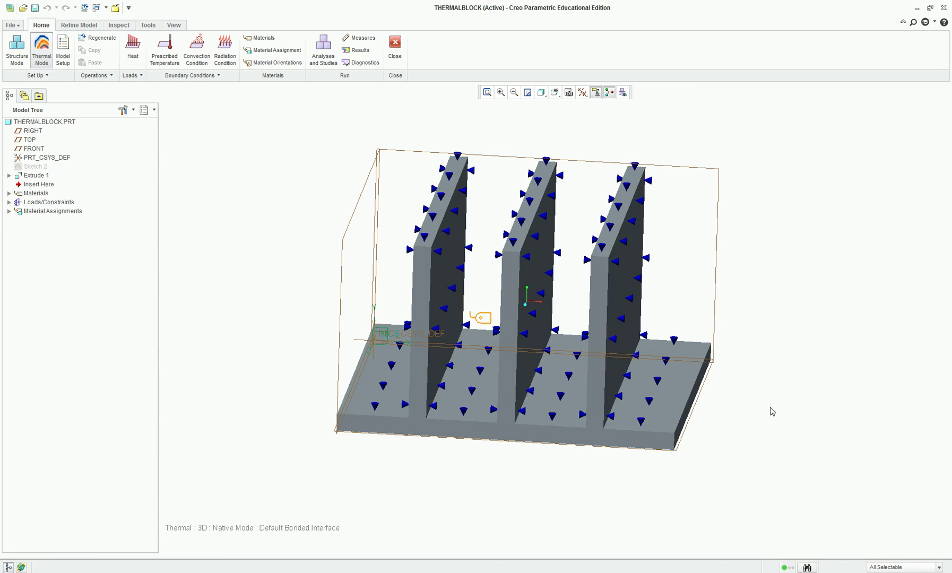
Add the front and right-end faces of the fins and base to BndryCond1.
{"action": "double_click", "coordinate": [648, 260]}
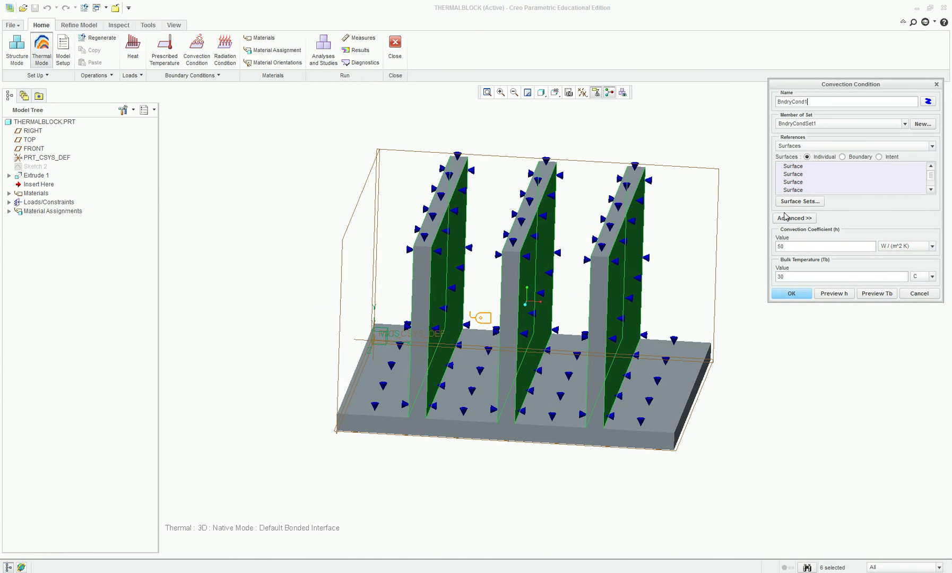
{"action": "left_click", "coordinate": [825, 182]}
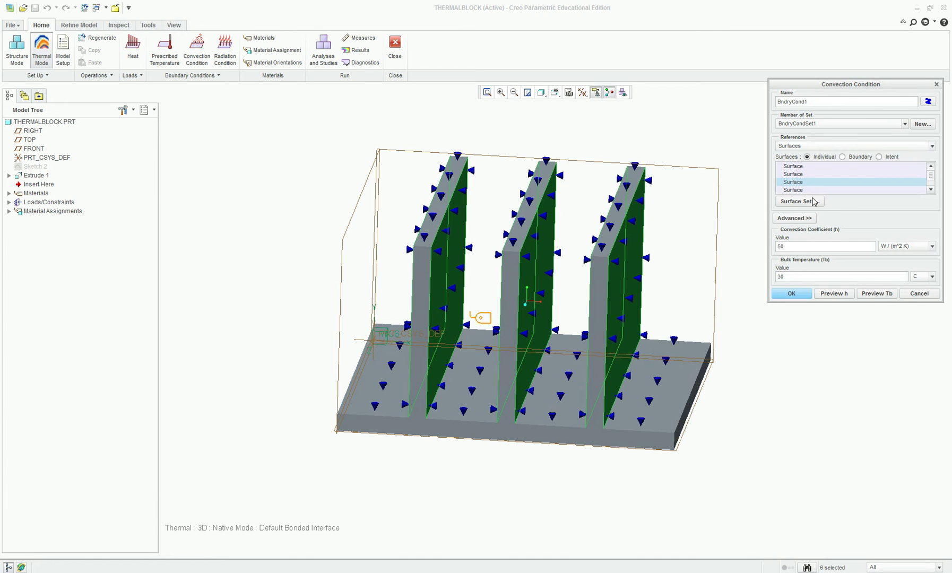
{"action": "left_click", "coordinate": [602, 354], "text": "ctrl"}
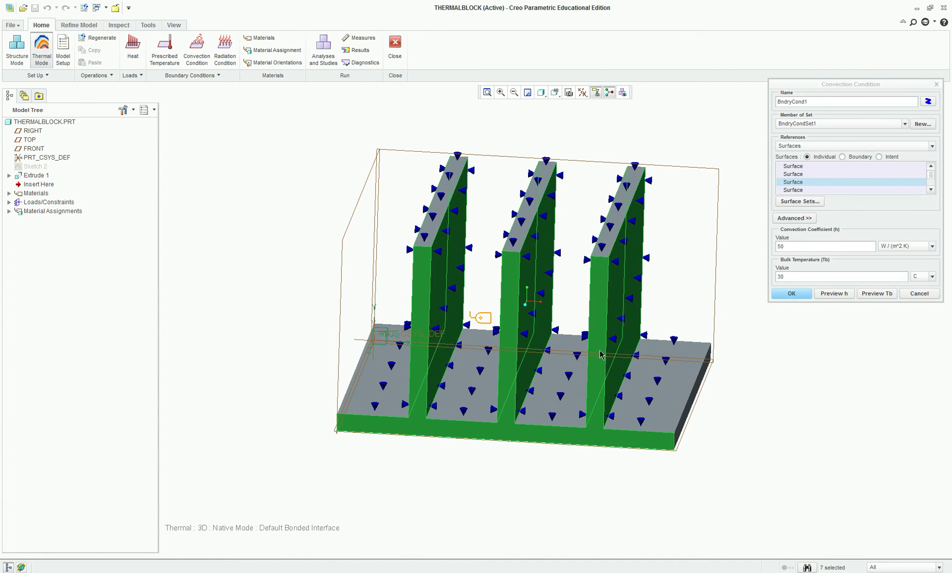
{"action": "middle_click_drag", "start_coordinate": [646, 398], "coordinate": [688, 395]}
{"action": "left_click", "coordinate": [700, 281], "text": "ctrl"}
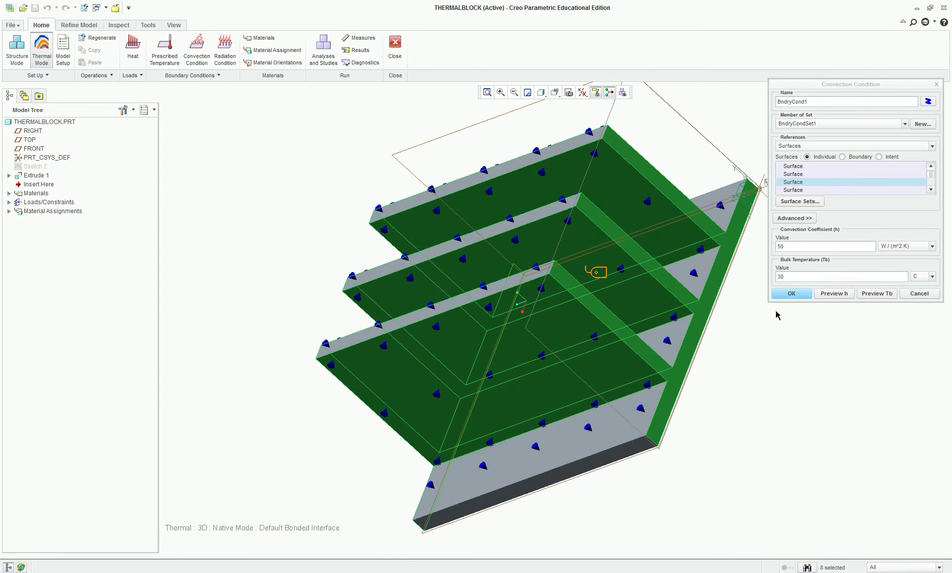
{"action": "left_click", "coordinate": [792, 294]}
{"action": "scroll", "coordinate": [740, 438], "scroll_direction": "down", "scroll_amount": 5}
{"action": "middle_click_drag", "start_coordinate": [741, 440], "coordinate": [828, 408]}
{"action": "left_click", "coordinate": [478, 285]}
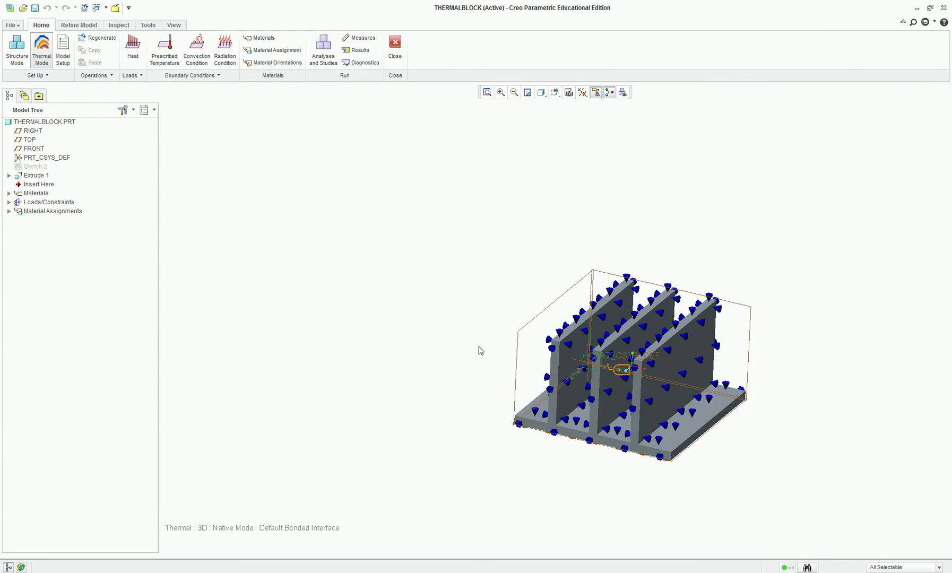
{"action": "scroll", "coordinate": [672, 454], "scroll_direction": "up", "scroll_amount": 3}
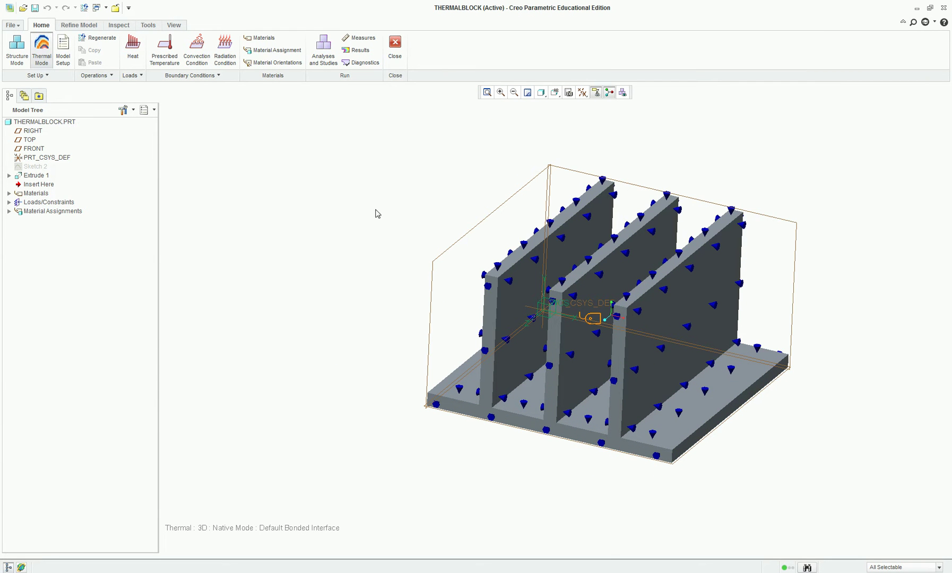
{"action": "middle_click_drag", "start_coordinate": [366, 338], "coordinate": [363, 285]}
Apply BndryCond3, a 120 C prescribed temperature, to the base's bottom face.
{"action": "left_click", "coordinate": [166, 57]}
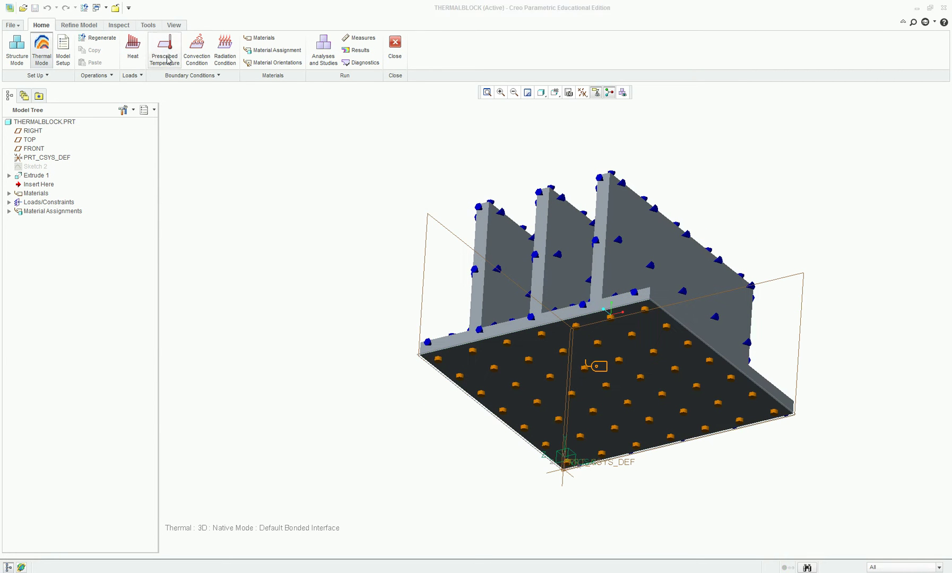
{"action": "left_click", "coordinate": [469, 374]}
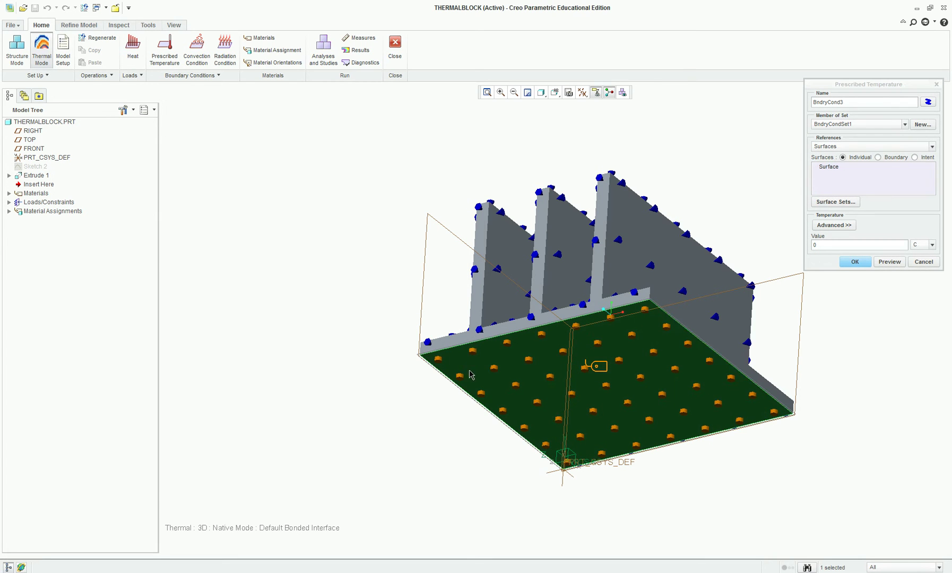
{"action": "left_click", "coordinate": [866, 245]}
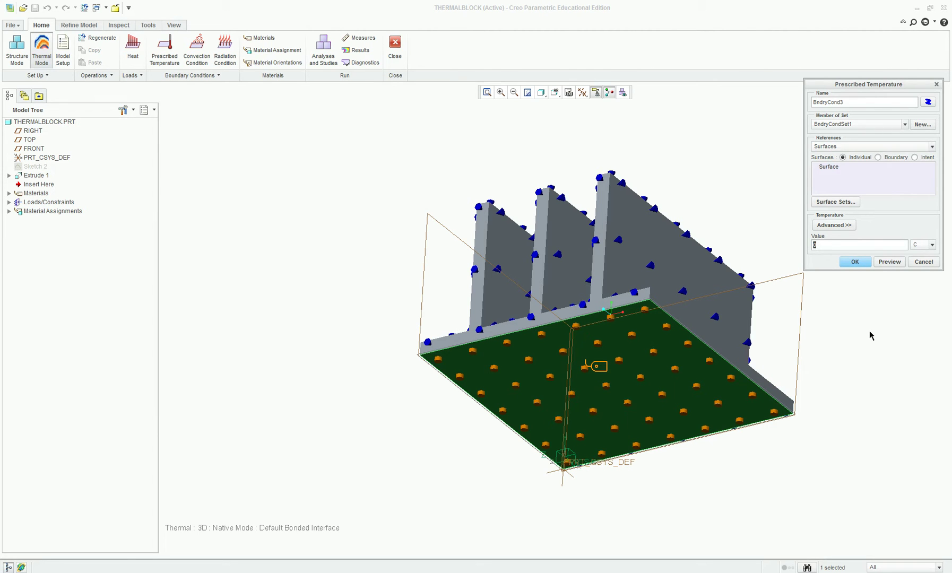
{"action": "type", "text": "120"}
{"action": "left_click", "coordinate": [853, 262]}
{"action": "mouse_move", "coordinate": [717, 187]}
{"action": "middle_mouse_down"}
{"action": "mouse_move", "coordinate": [727, 223]}
{"action": "mouse_move", "coordinate": [696, 249]}
{"action": "mouse_move", "coordinate": [711, 245]}
{"action": "middle_mouse_up"}
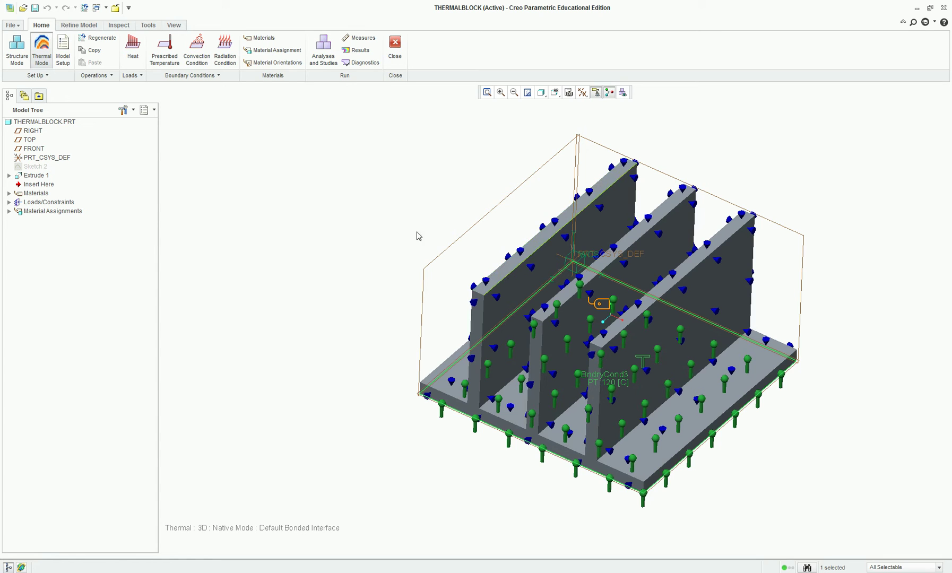
{"action": "left_click", "coordinate": [165, 51]}
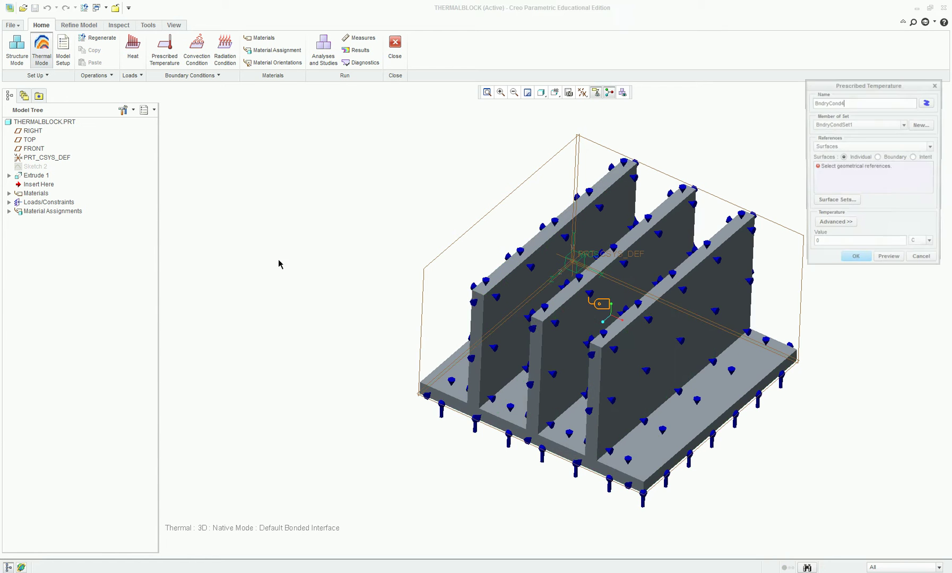
{"action": "left_click", "coordinate": [924, 262]}
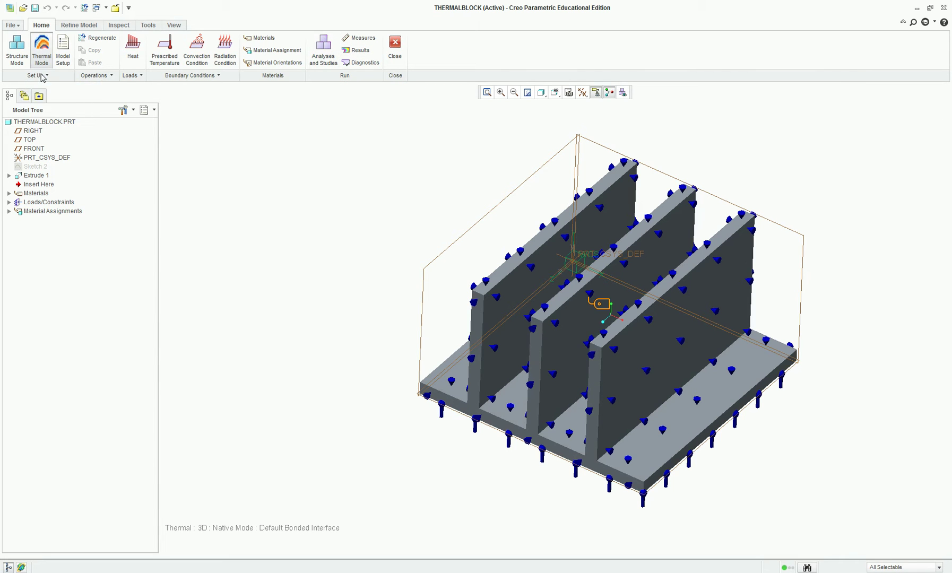
Replace AnalysisThermal3D with a new steady state thermal analysis named AnalysisThermalFins.
{"action": "left_click", "coordinate": [326, 51]}
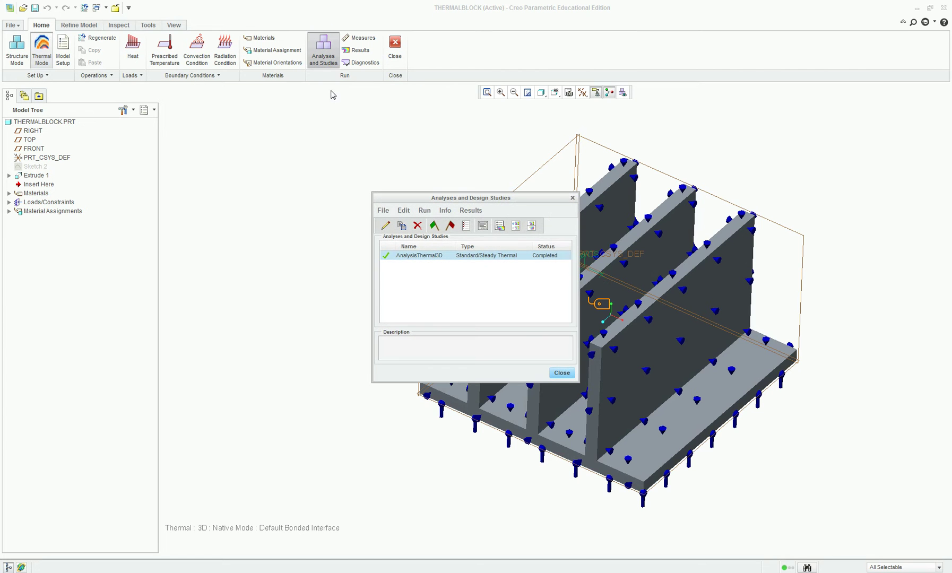
{"action": "left_click", "coordinate": [417, 226]}
{"action": "left_click", "coordinate": [386, 212]}
{"action": "left_click", "coordinate": [389, 225]}
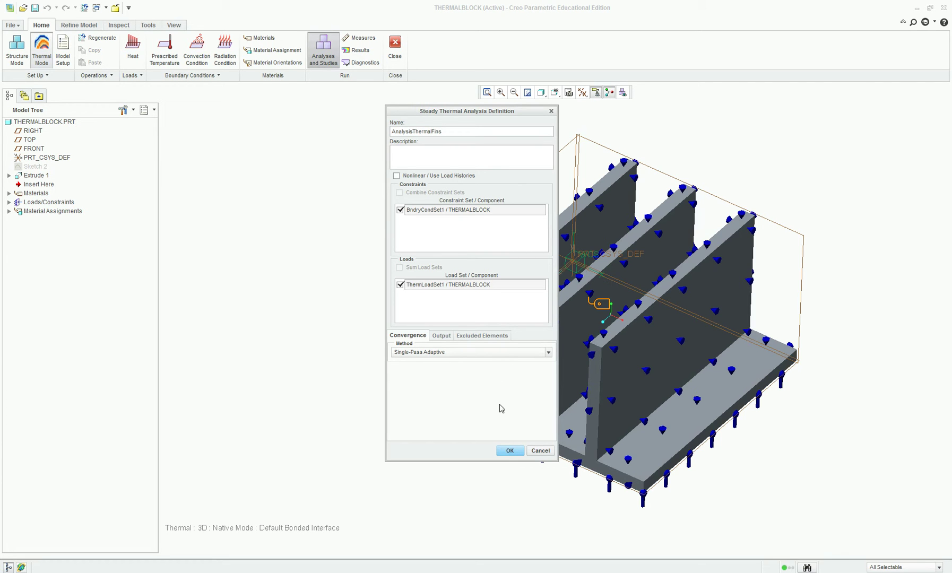
{"action": "left_click", "coordinate": [509, 450]}
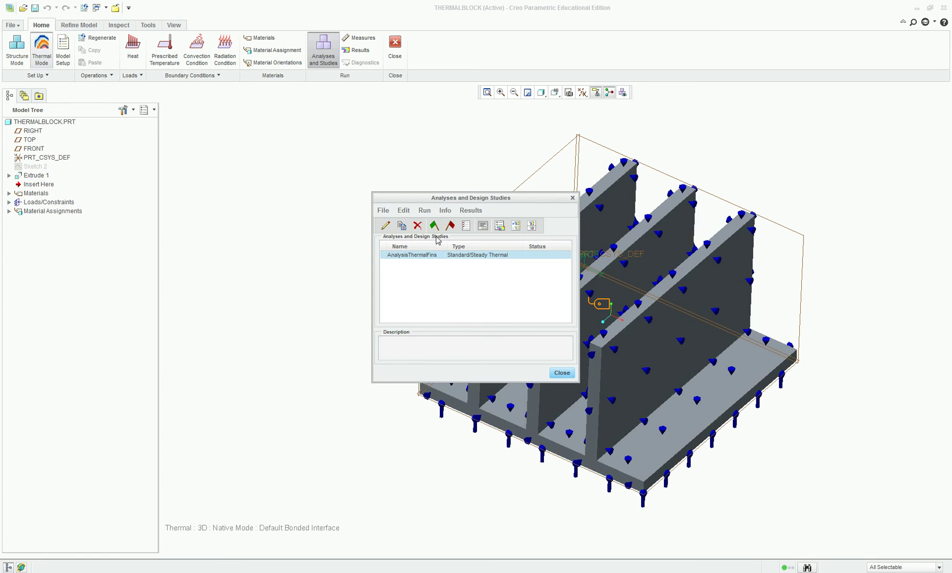
Run AnalysisThermalFins with interactive diagnostics, then review its results.
{"action": "left_click", "coordinate": [436, 229]}
{"action": "left_click", "coordinate": [455, 303]}
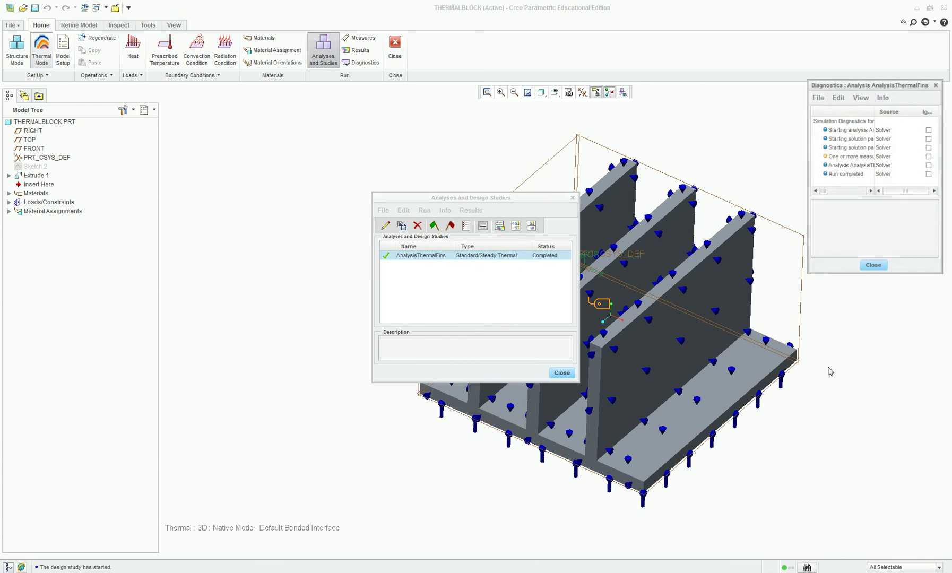
{"action": "left_click", "coordinate": [876, 265]}
{"action": "left_click", "coordinate": [500, 226]}
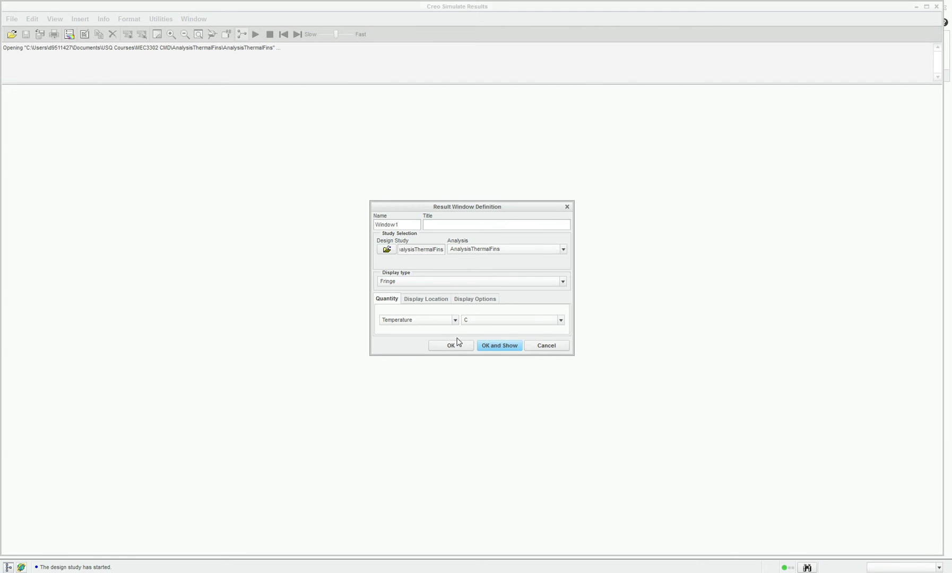
Display the 107.062–120.015 C temperature fringe, then close Results without saving.
{"action": "left_click", "coordinate": [493, 346]}
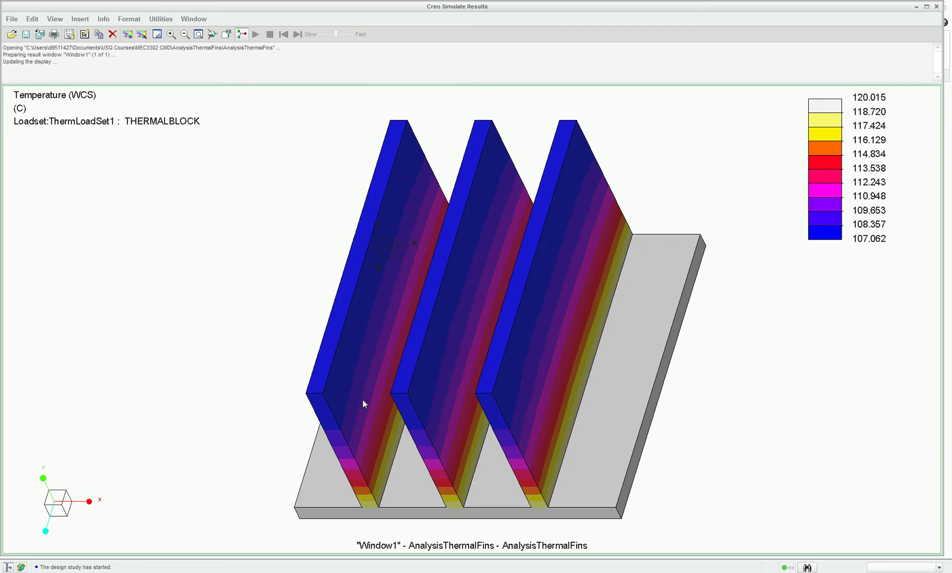
{"action": "mouse_move", "coordinate": [443, 394]}
{"action": "middle_mouse_down"}
{"action": "mouse_move", "coordinate": [466, 344]}
{"action": "mouse_move", "coordinate": [416, 323]}
{"action": "mouse_move", "coordinate": [441, 372]}
{"action": "mouse_move", "coordinate": [454, 320]}
{"action": "mouse_move", "coordinate": [460, 357]}
{"action": "middle_mouse_up"}
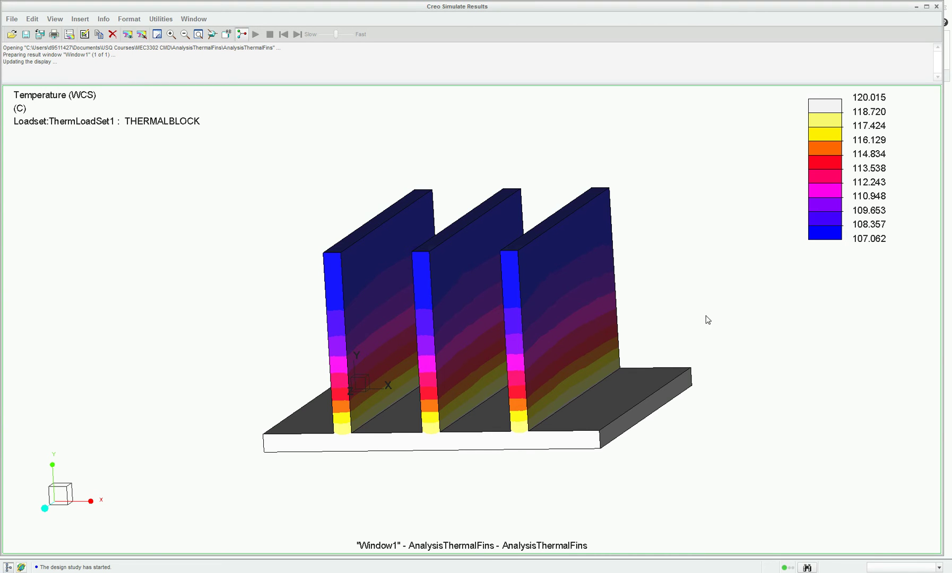
{"action": "left_click", "coordinate": [936, 7]}
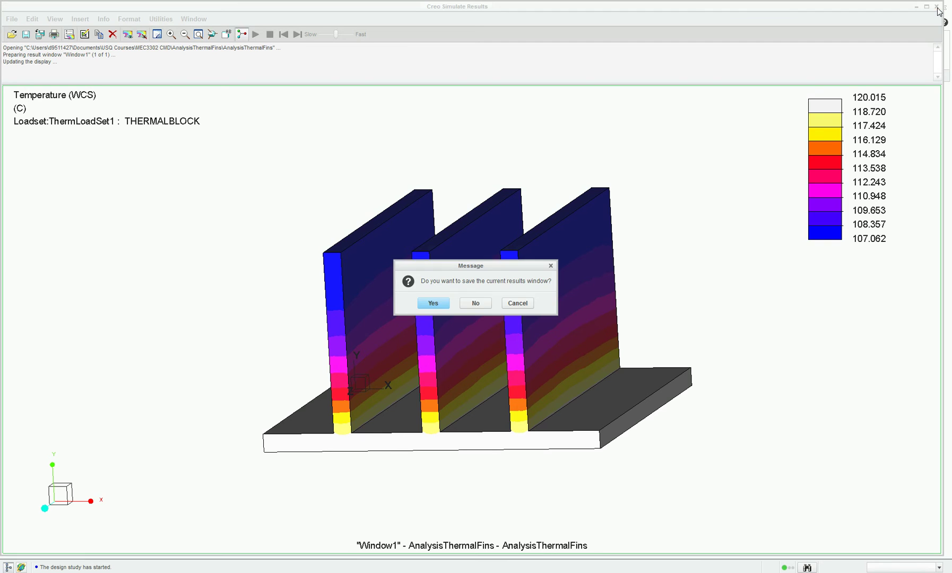
{"action": "left_click", "coordinate": [483, 303]}
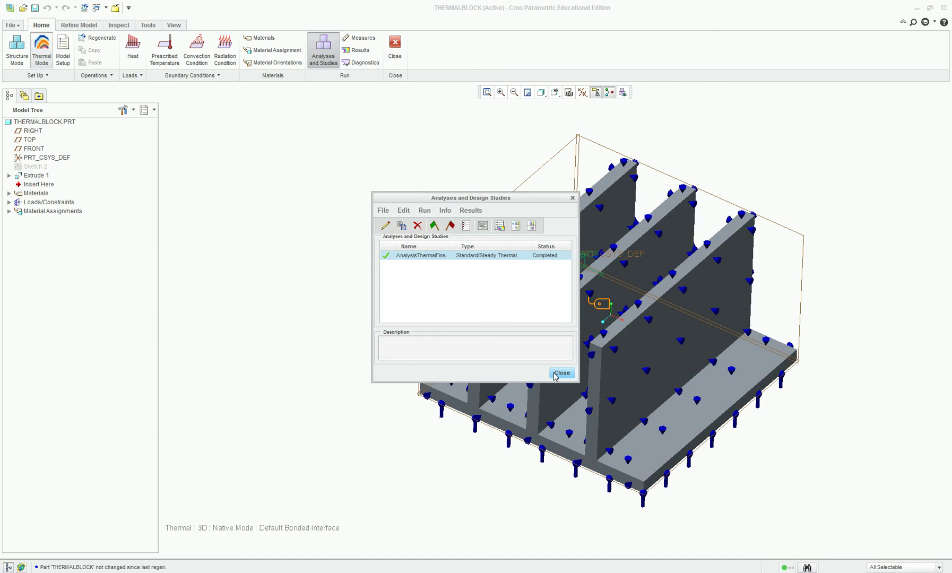
Close the Analyses and Design Studies dialog to return to the Thermal Mode heat sink.
{"action": "left_click", "coordinate": [561, 373]}
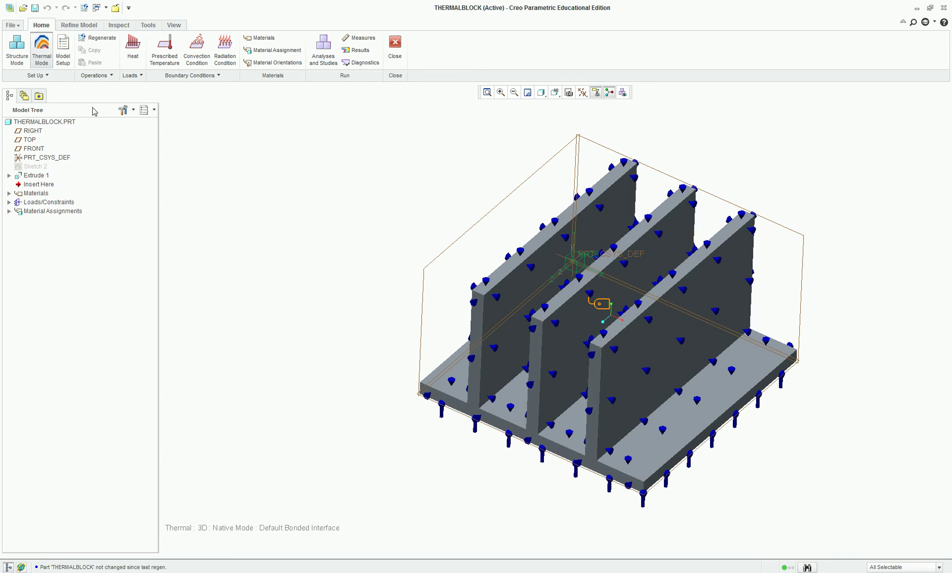
In Structure Mode, add a ThermalLoads MEC/T load from AnalysisThermalFins with 25 °C reference temperature.
{"action": "left_click", "coordinate": [16, 56]}
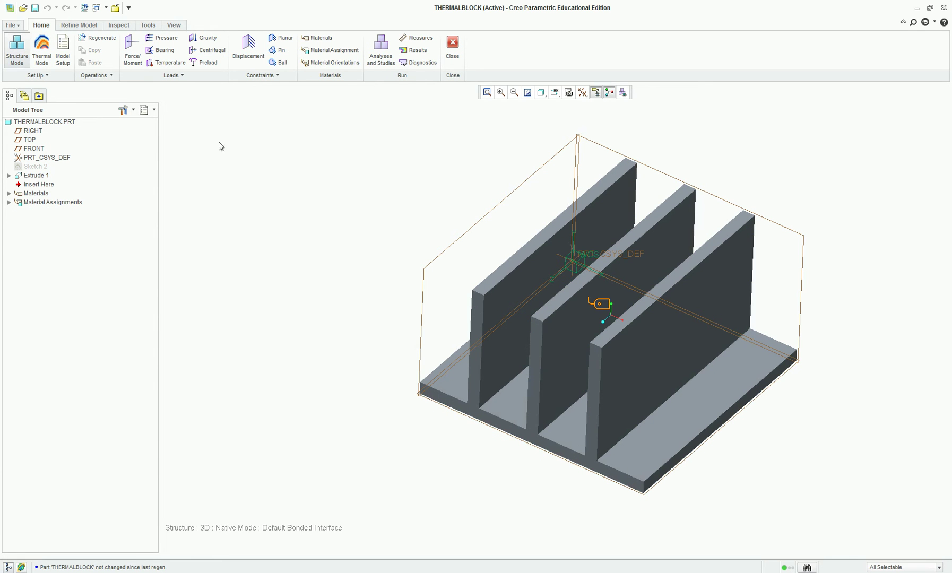
{"action": "mouse_move", "coordinate": [401, 440]}
{"action": "middle_mouse_down"}
{"action": "mouse_move", "coordinate": [389, 404]}
{"action": "mouse_move", "coordinate": [391, 423]}
{"action": "middle_mouse_up"}
{"action": "left_click", "coordinate": [181, 75]}
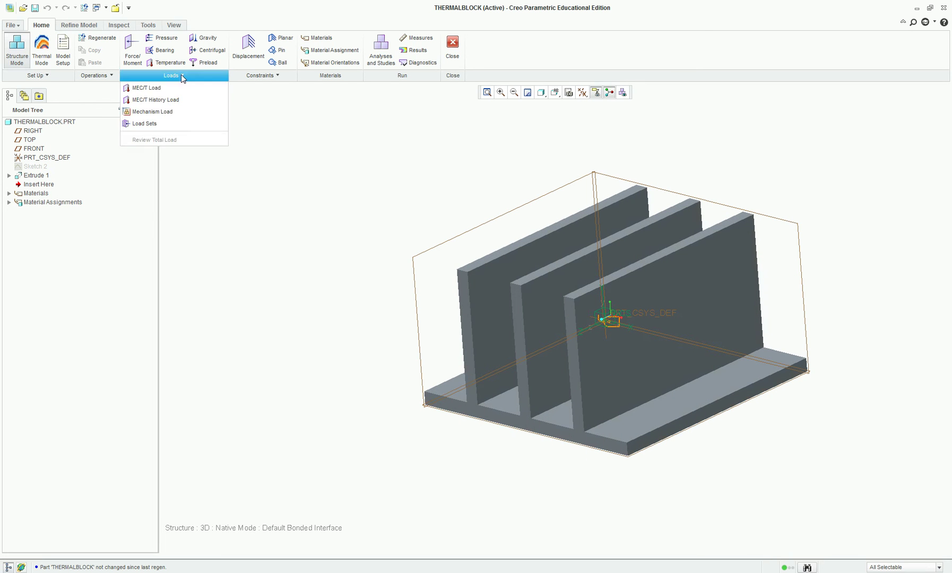
{"action": "left_click", "coordinate": [159, 91]}
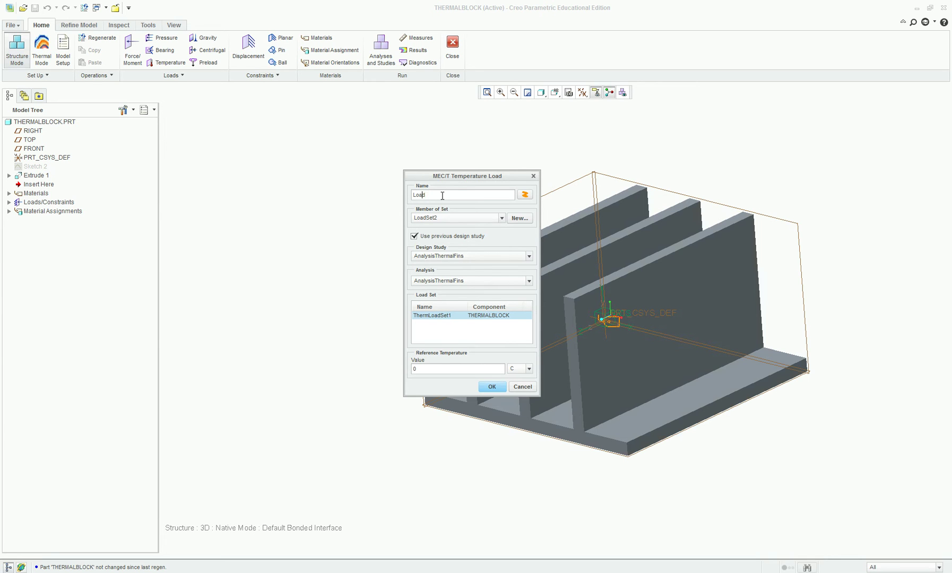
{"action": "type", "text": "Thermal"}
{"action": "left_click_drag", "start_coordinate": [428, 370], "coordinate": [398, 374]}
{"action": "left_click", "coordinate": [493, 386]}
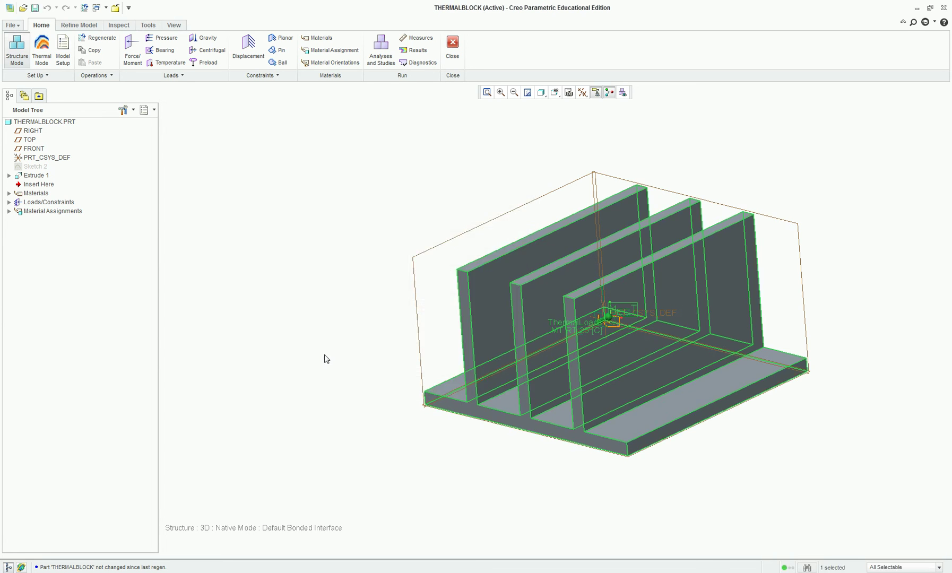
{"action": "mouse_move", "coordinate": [323, 226]}
{"action": "middle_mouse_down"}
{"action": "mouse_move", "coordinate": [314, 222]}
{"action": "mouse_move", "coordinate": [318, 237]}
{"action": "middle_mouse_up"}
Constrain the base's bottom surface with Dx, Dy and Dz fixed as Constraint4.
{"action": "left_click", "coordinate": [318, 238]}
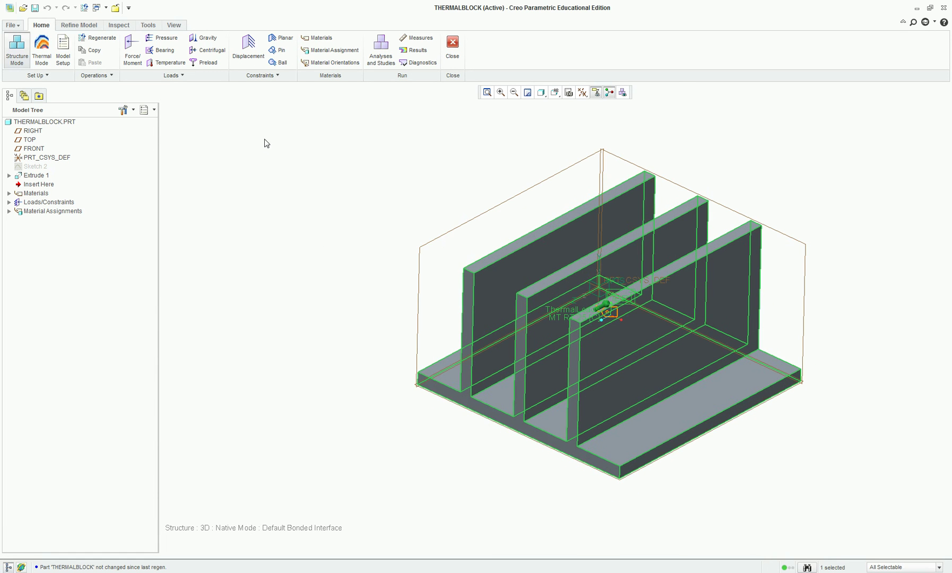
{"action": "left_click", "coordinate": [249, 52]}
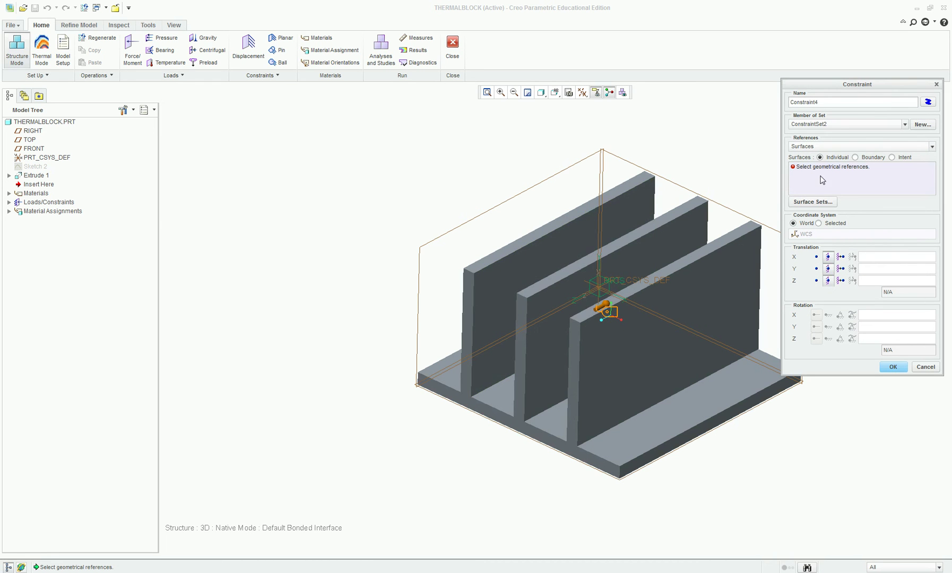
{"action": "middle_click_drag", "start_coordinate": [493, 490], "coordinate": [514, 406]}
{"action": "left_click", "coordinate": [514, 407]}
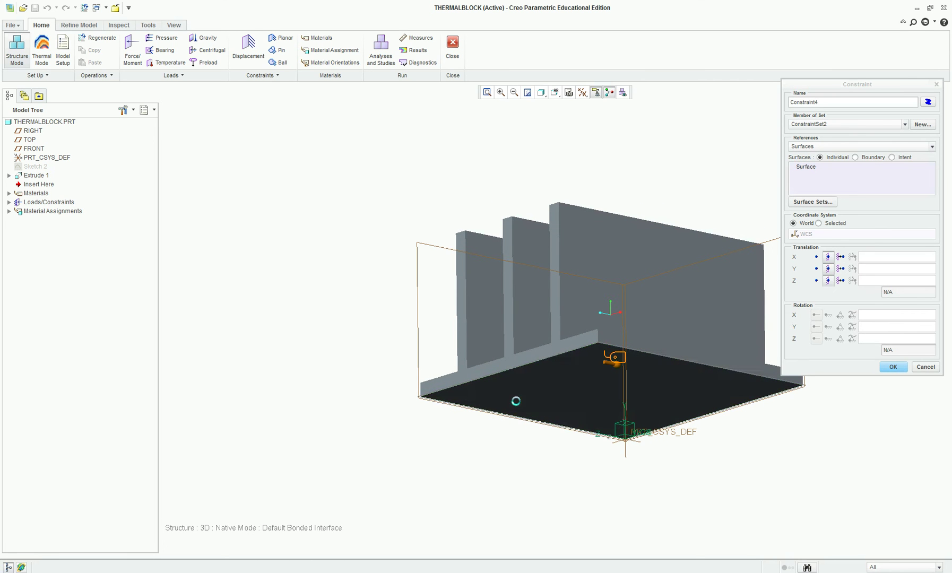
{"action": "left_click", "coordinate": [893, 367]}
{"action": "middle_click_drag", "start_coordinate": [278, 267], "coordinate": [276, 299]}
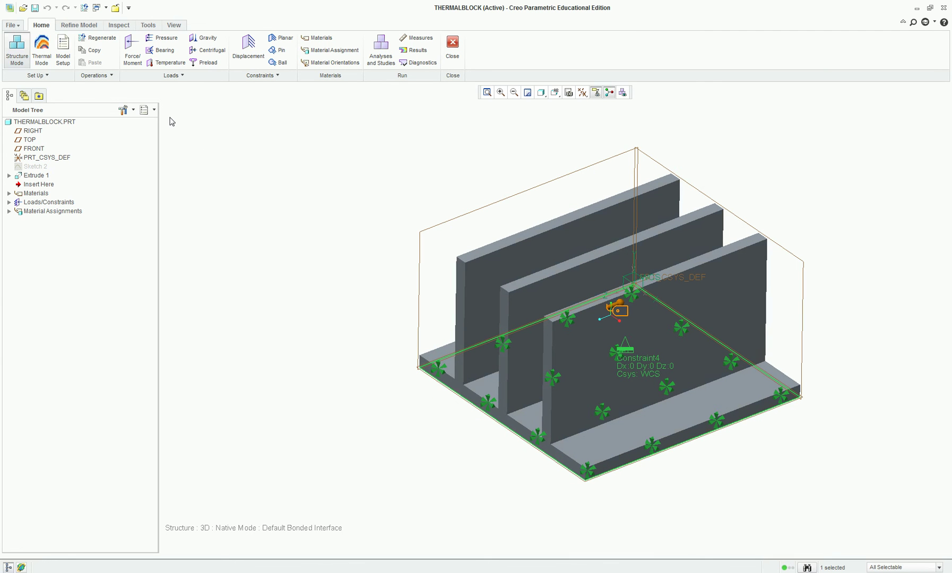
Apply Load3, a 100 N force in X, to the three fin top faces.
{"action": "left_click", "coordinate": [131, 53]}
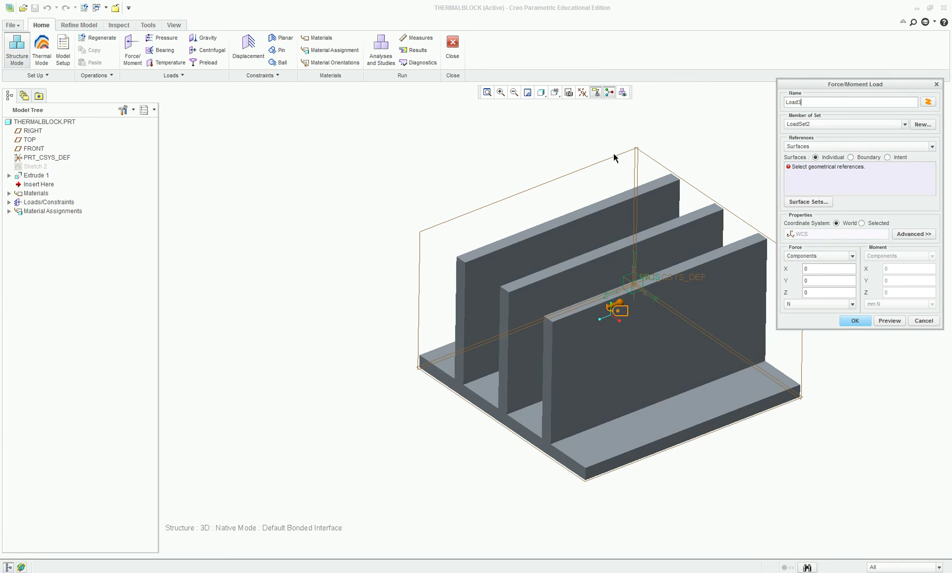
{"action": "left_click", "coordinate": [662, 188]}
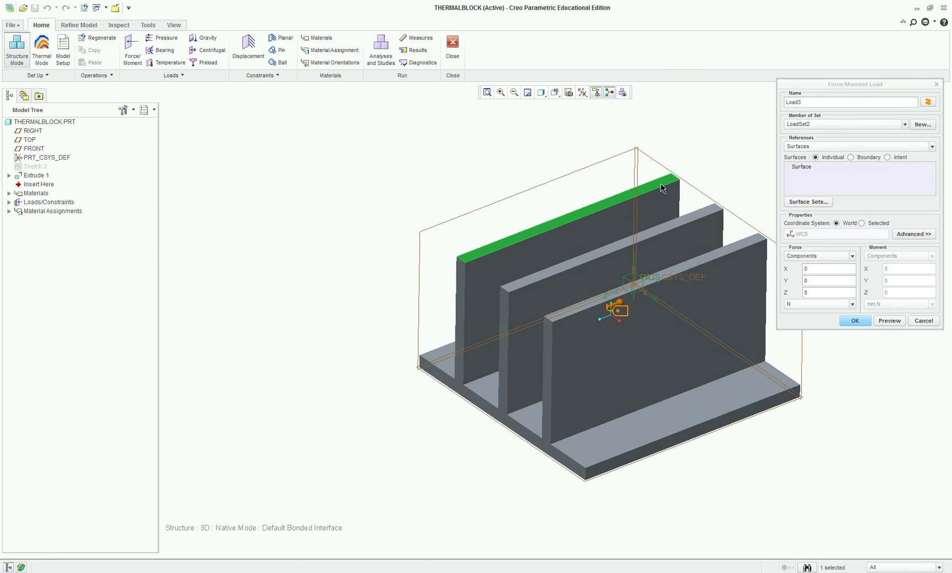
{"action": "left_click", "coordinate": [687, 218], "text": "ctrl"}
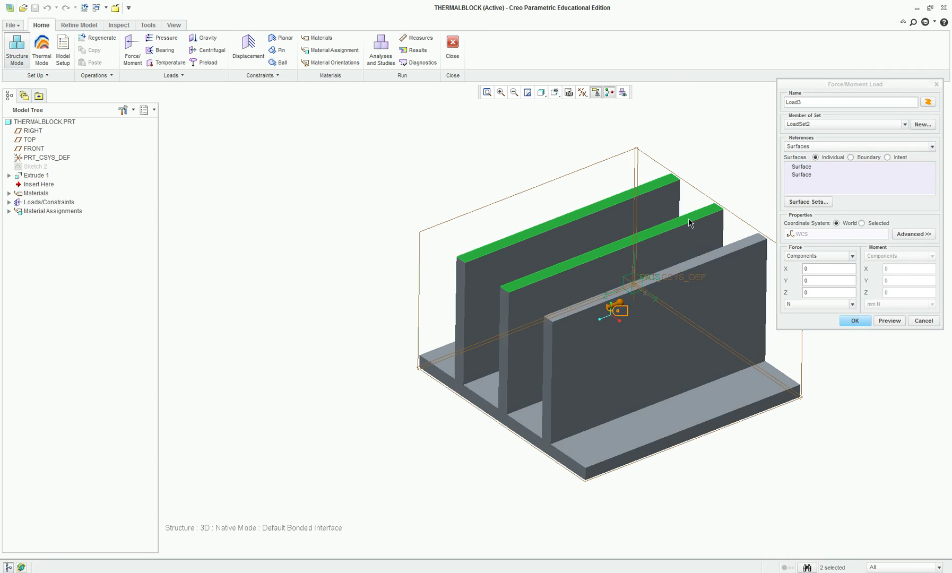
{"action": "left_click", "coordinate": [722, 253], "text": "ctrl"}
{"action": "scroll", "coordinate": [654, 313], "scroll_direction": "up", "scroll_amount": 2}
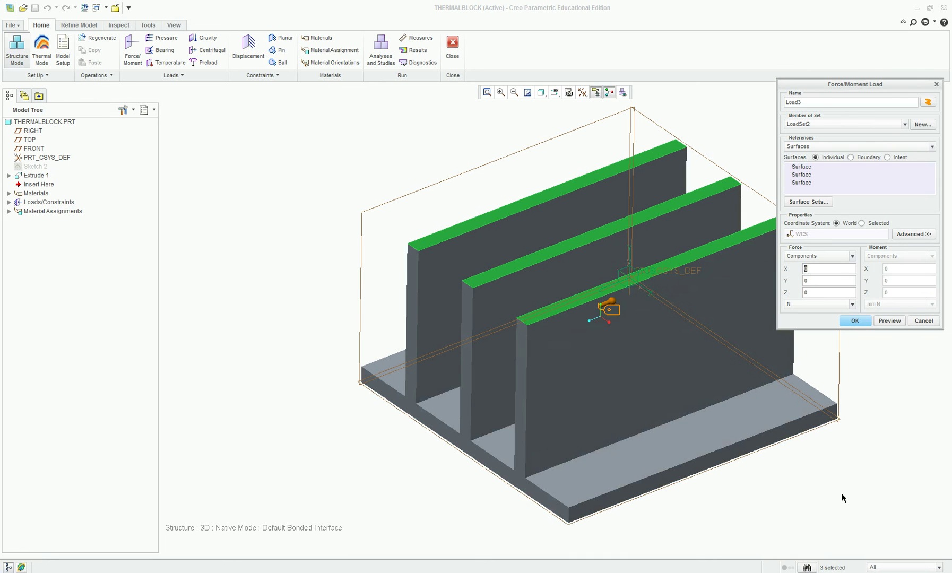
{"action": "left_click", "coordinate": [890, 322]}
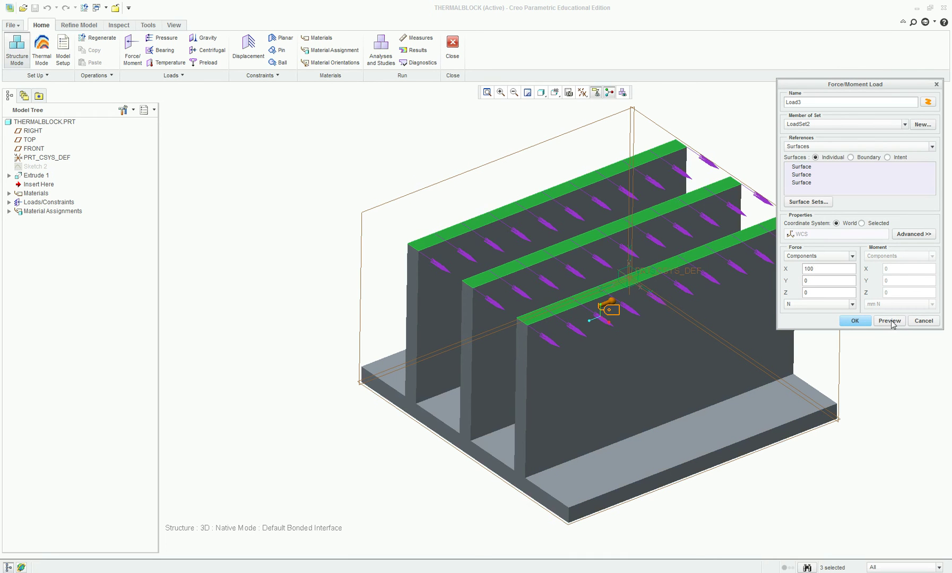
{"action": "left_click", "coordinate": [855, 321]}
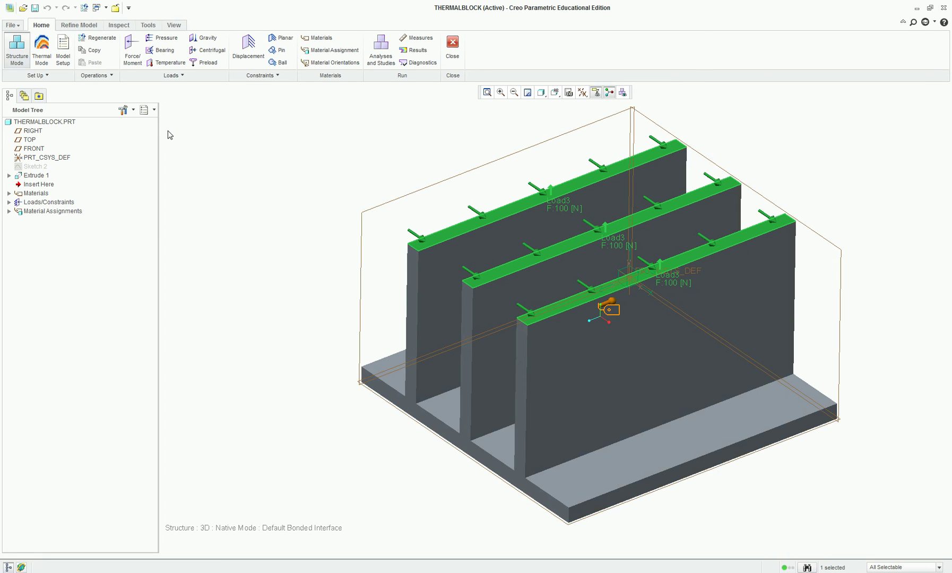
Expand Loads/Constraints in the Model Tree to show LoadSet2 and ConstraintSet2 contents.
{"action": "left_click", "coordinate": [9, 203]}
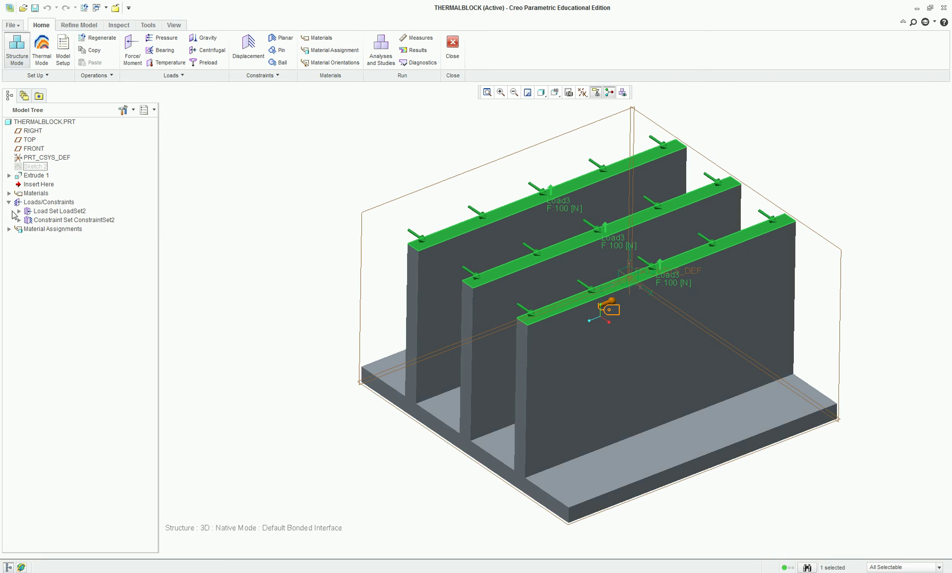
{"action": "left_click", "coordinate": [19, 211]}
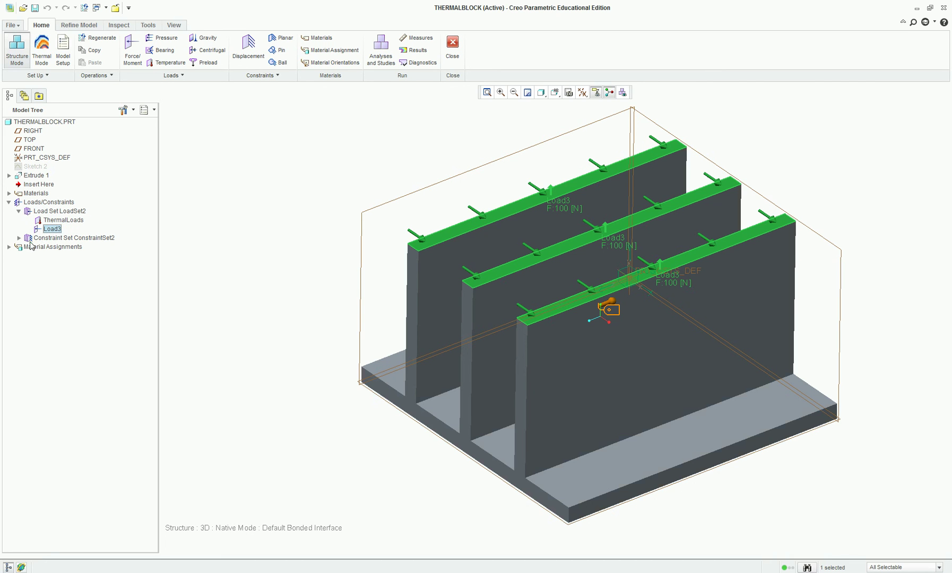
{"action": "left_click", "coordinate": [19, 238]}
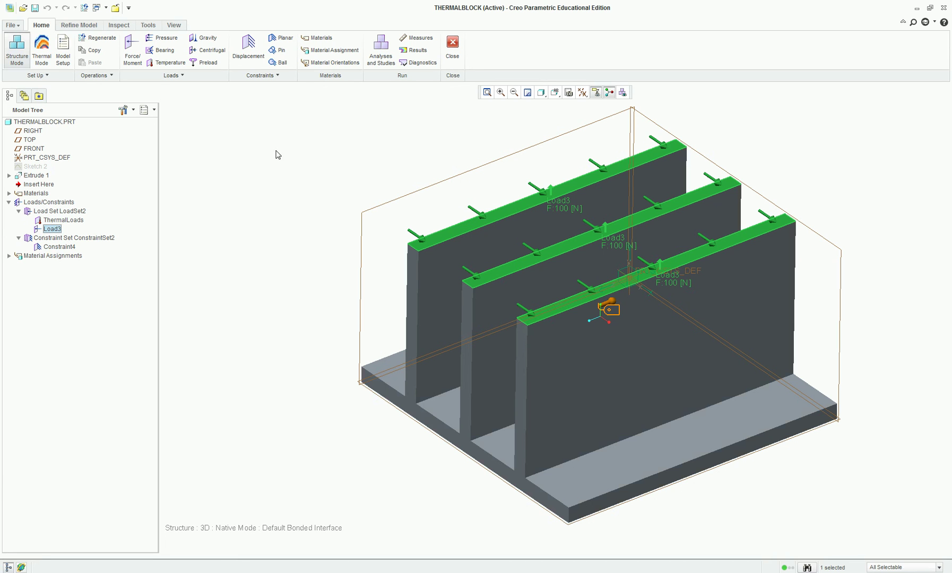
Define a new static analysis named AnalysisStaticThermal.
{"action": "left_click", "coordinate": [382, 49]}
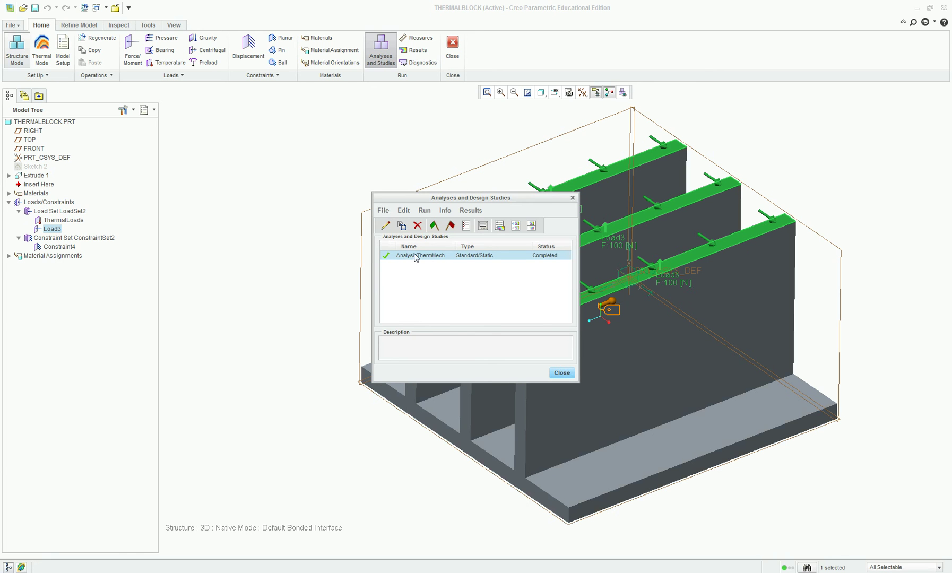
{"action": "left_click", "coordinate": [382, 210]}
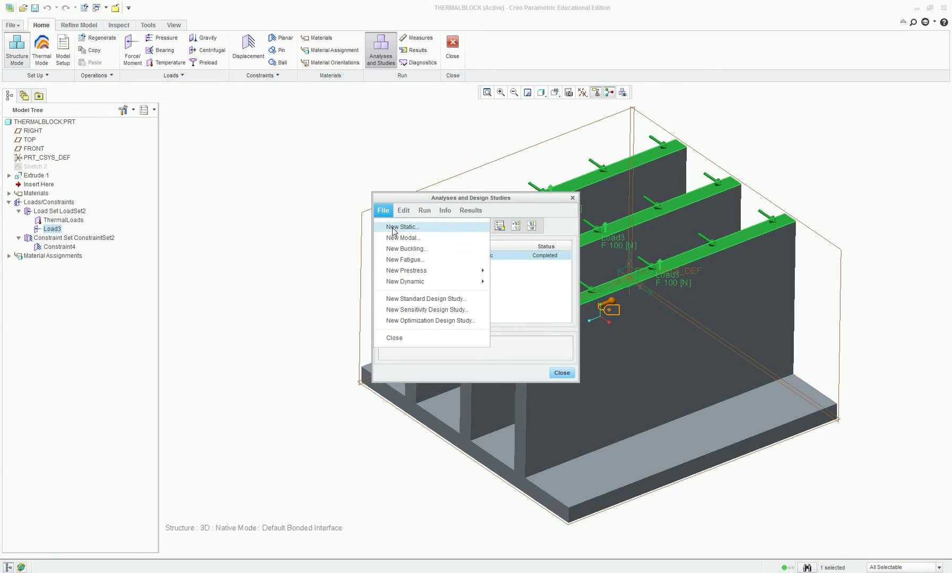
{"action": "left_click", "coordinate": [394, 229]}
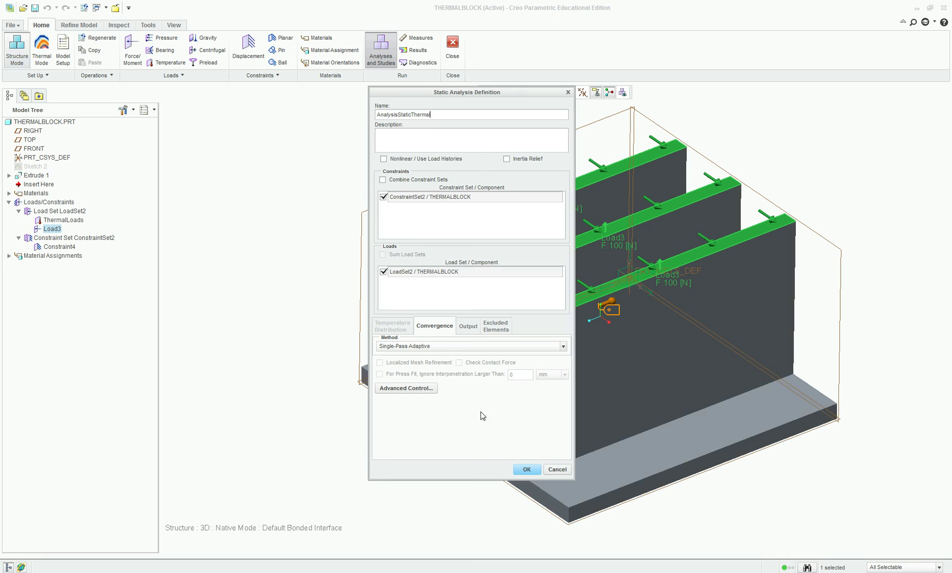
{"action": "left_click", "coordinate": [527, 471]}
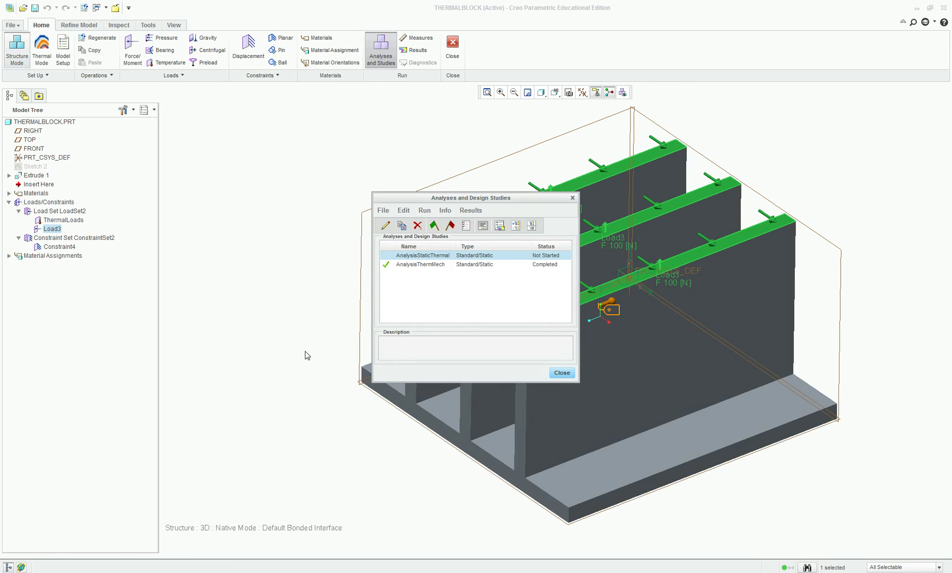
Run AnalysisStaticThermal with interactive diagnostics and close the diagnostics report.
{"action": "left_click", "coordinate": [435, 227]}
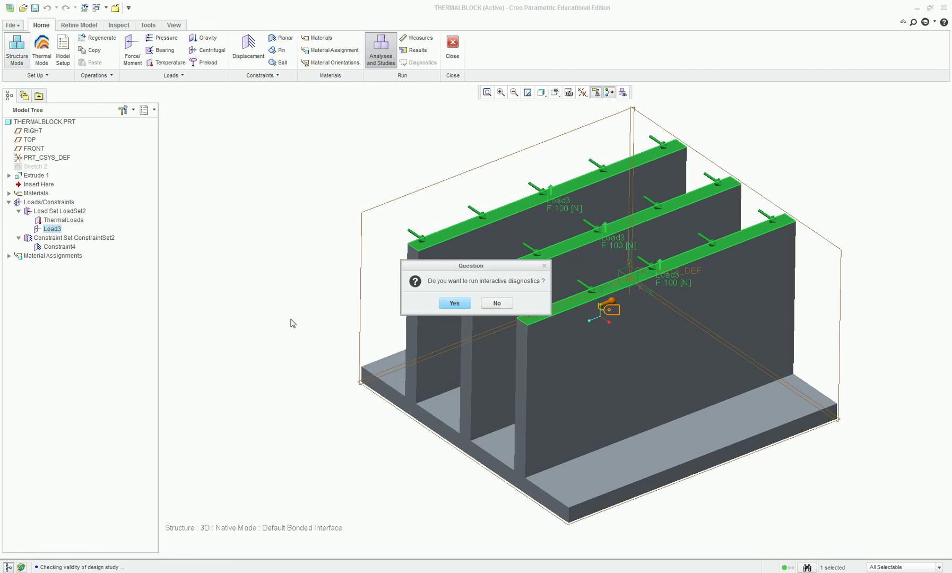
{"action": "left_click", "coordinate": [454, 303]}
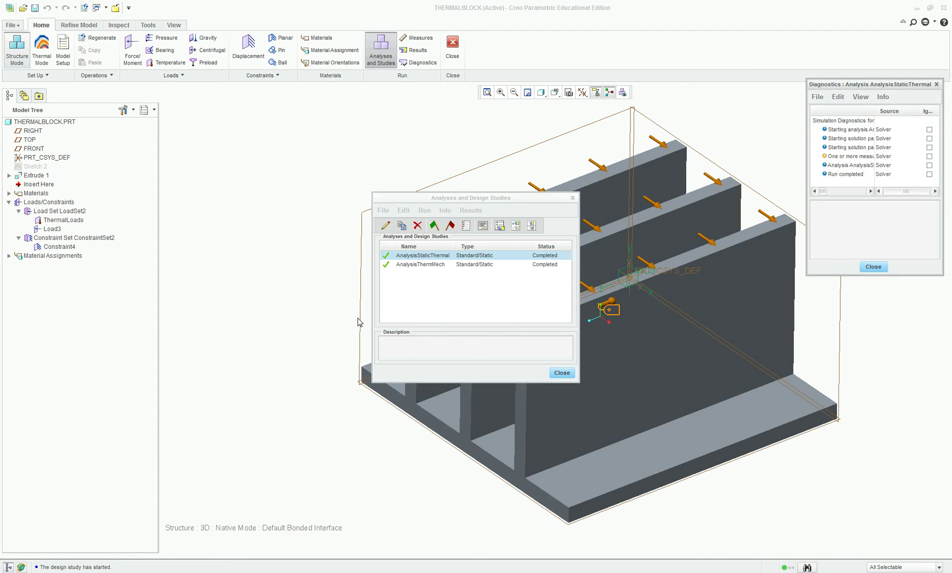
{"action": "left_click", "coordinate": [875, 266]}
Plot a deformed Max Principal stress fringe with the undeformed shape overlaid.
{"action": "left_click", "coordinate": [500, 226]}
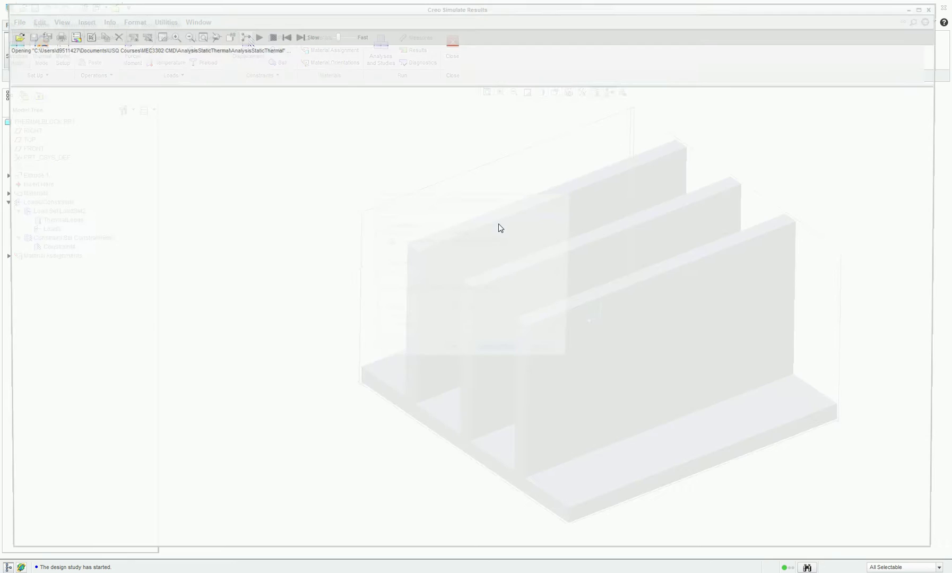
{"action": "left_click", "coordinate": [479, 333]}
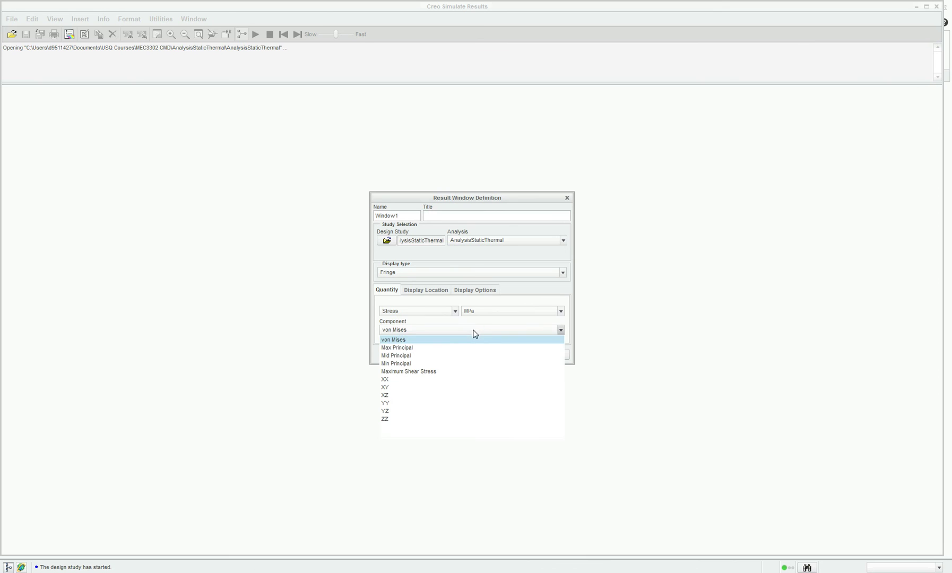
{"action": "left_click", "coordinate": [441, 345]}
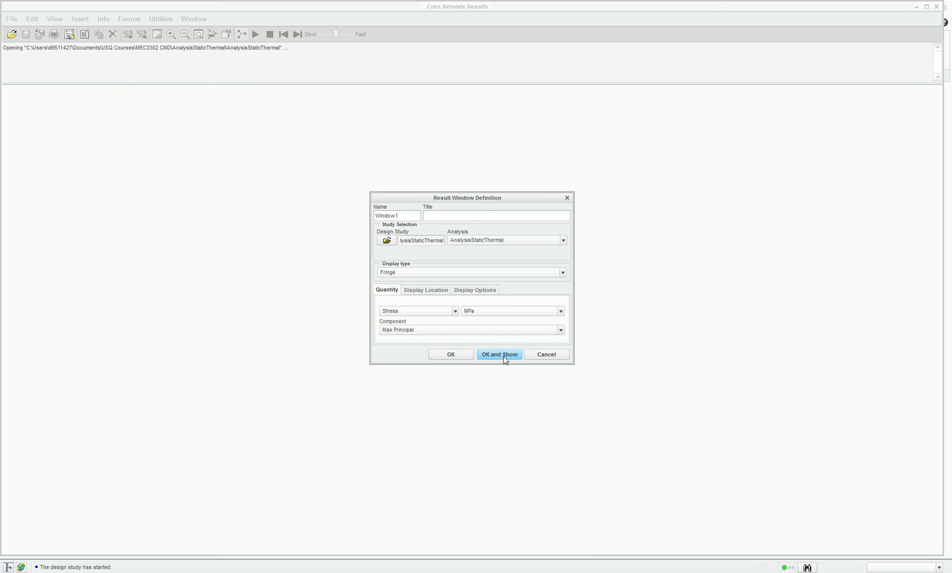
{"action": "left_click", "coordinate": [476, 292]}
{"action": "left_click", "coordinate": [473, 304]}
{"action": "left_click", "coordinate": [474, 313]}
{"action": "left_click", "coordinate": [500, 444]}
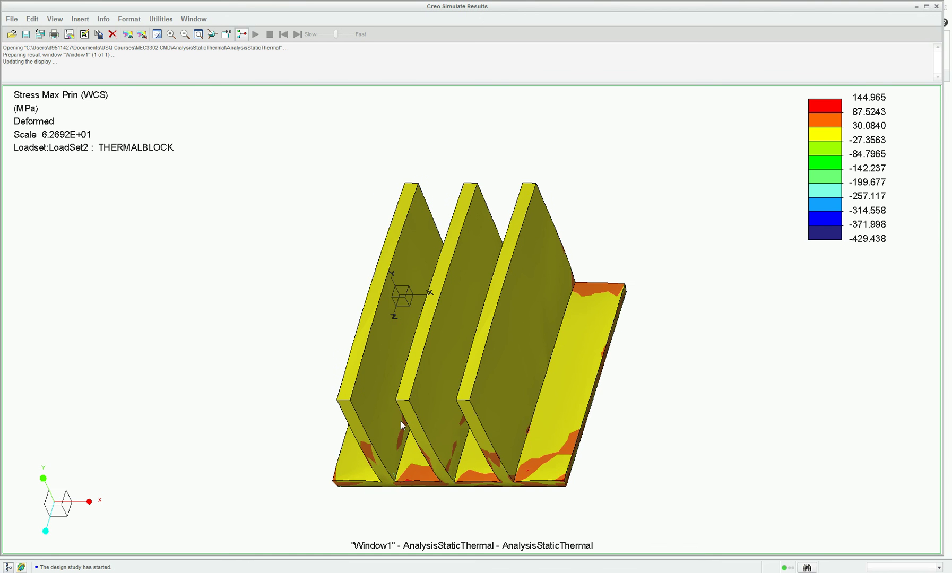
Inspect the stress fringe from several angles, then reopen the result window definition.
{"action": "mouse_move", "coordinate": [323, 225]}
{"action": "middle_mouse_down"}
{"action": "mouse_move", "coordinate": [348, 189]}
{"action": "mouse_move", "coordinate": [346, 63]}
{"action": "mouse_move", "coordinate": [424, 74]}
{"action": "mouse_move", "coordinate": [357, 94]}
{"action": "mouse_move", "coordinate": [361, 117]}
{"action": "mouse_move", "coordinate": [387, 125]}
{"action": "mouse_move", "coordinate": [370, 96]}
{"action": "mouse_move", "coordinate": [334, 90]}
{"action": "middle_mouse_up"}
{"action": "scroll", "coordinate": [534, 367], "scroll_direction": "down", "scroll_amount": 5}
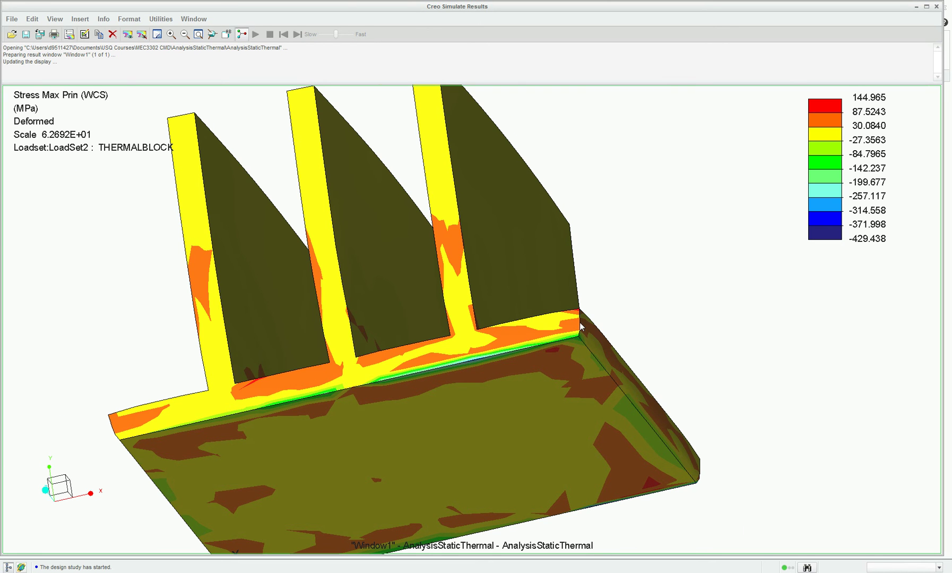
{"action": "scroll", "coordinate": [582, 310], "scroll_direction": "down", "scroll_amount": 3}
{"action": "scroll", "coordinate": [572, 365], "scroll_direction": "up", "scroll_amount": 5}
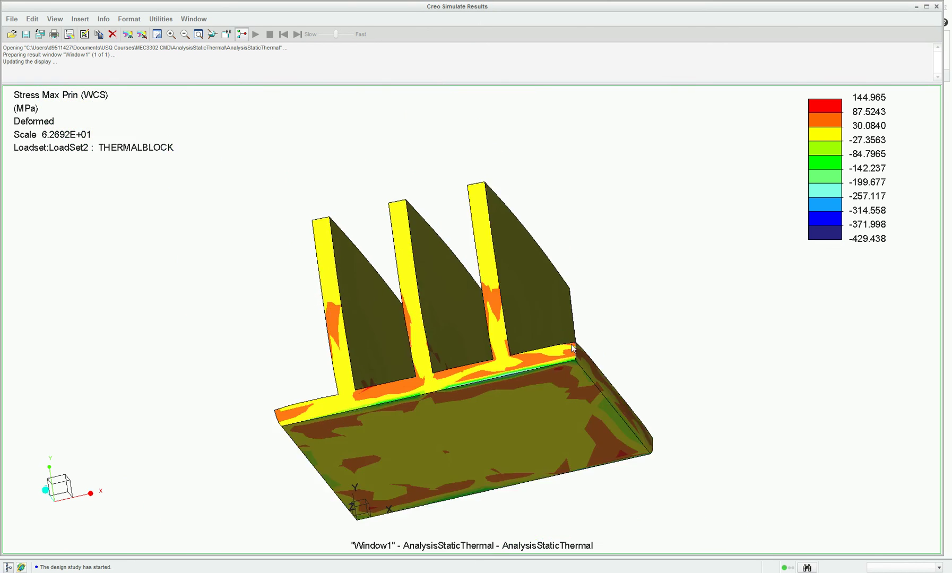
{"action": "mouse_move", "coordinate": [568, 324]}
{"action": "middle_mouse_down"}
{"action": "mouse_move", "coordinate": [554, 344]}
{"action": "mouse_move", "coordinate": [575, 363]}
{"action": "mouse_move", "coordinate": [576, 352]}
{"action": "mouse_move", "coordinate": [590, 355]}
{"action": "mouse_move", "coordinate": [553, 391]}
{"action": "mouse_move", "coordinate": [590, 419]}
{"action": "mouse_move", "coordinate": [607, 364]}
{"action": "mouse_move", "coordinate": [601, 349]}
{"action": "mouse_move", "coordinate": [589, 355]}
{"action": "mouse_move", "coordinate": [607, 334]}
{"action": "mouse_move", "coordinate": [609, 342]}
{"action": "middle_mouse_up"}
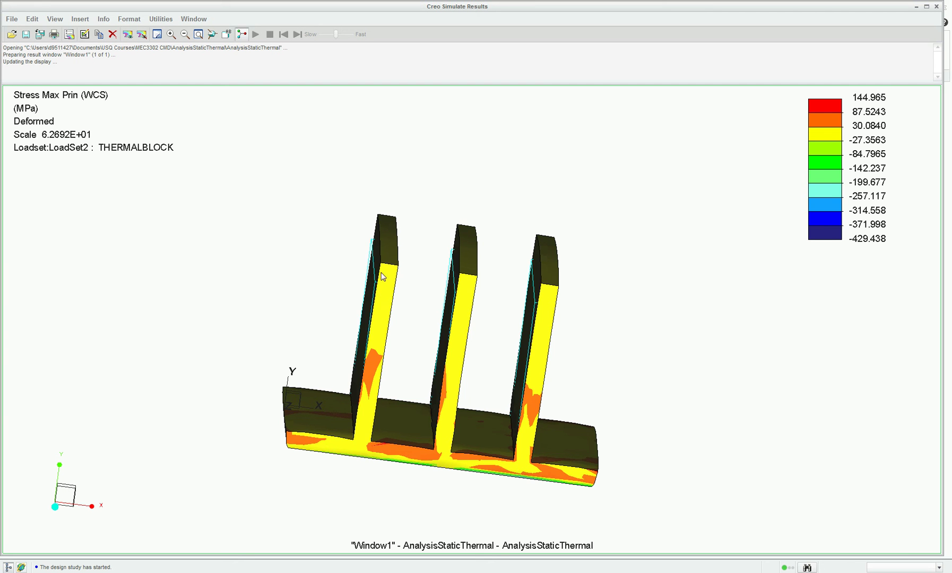
{"action": "mouse_move", "coordinate": [434, 224]}
{"action": "middle_mouse_down"}
{"action": "mouse_move", "coordinate": [469, 208]}
{"action": "mouse_move", "coordinate": [456, 221]}
{"action": "mouse_move", "coordinate": [465, 248]}
{"action": "mouse_move", "coordinate": [476, 226]}
{"action": "mouse_move", "coordinate": [412, 220]}
{"action": "mouse_move", "coordinate": [398, 237]}
{"action": "middle_mouse_up"}
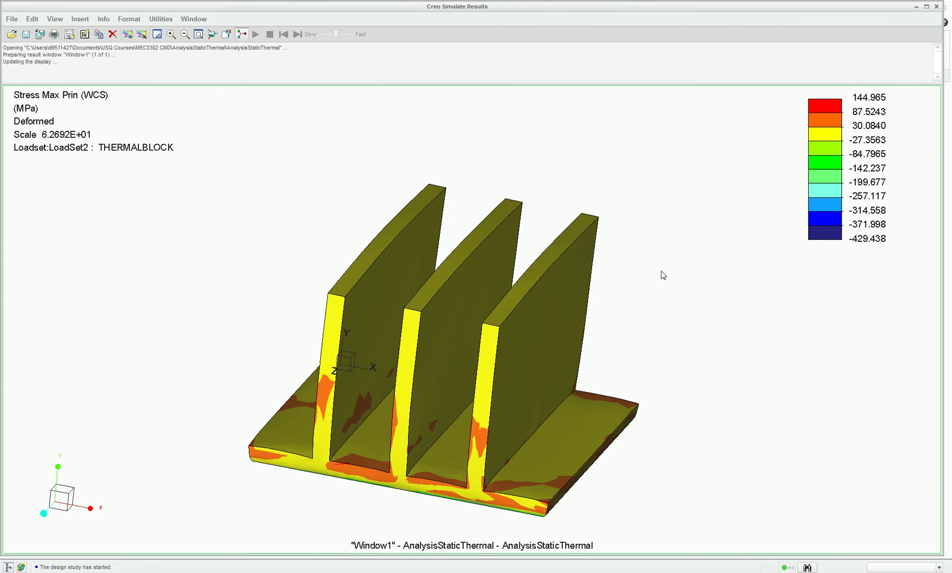
{"action": "left_click", "coordinate": [32, 18]}
{"action": "left_click", "coordinate": [47, 34]}
Replot the result as deformed displacement magnitude, ranging 0 to 0.15153 mm.
{"action": "left_click", "coordinate": [393, 241]}
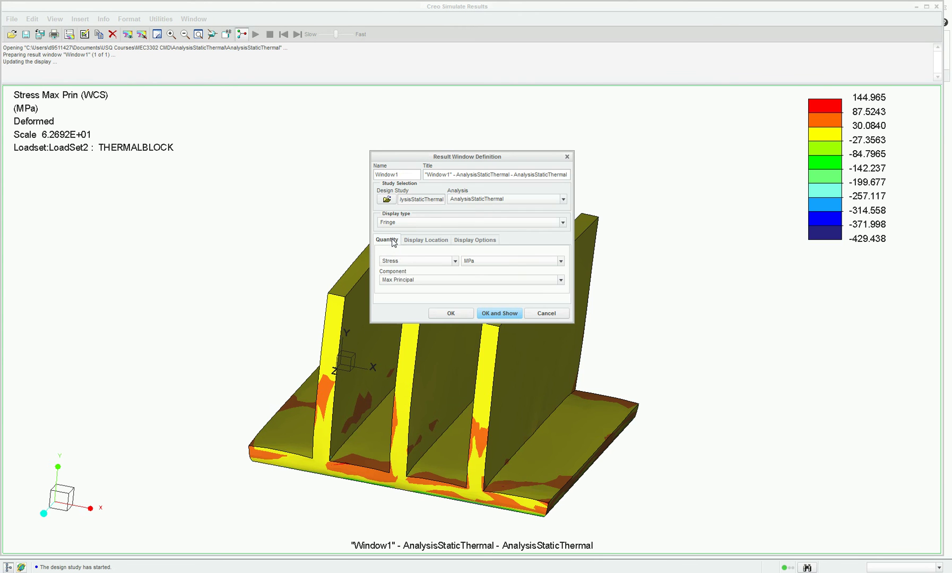
{"action": "left_click", "coordinate": [454, 261]}
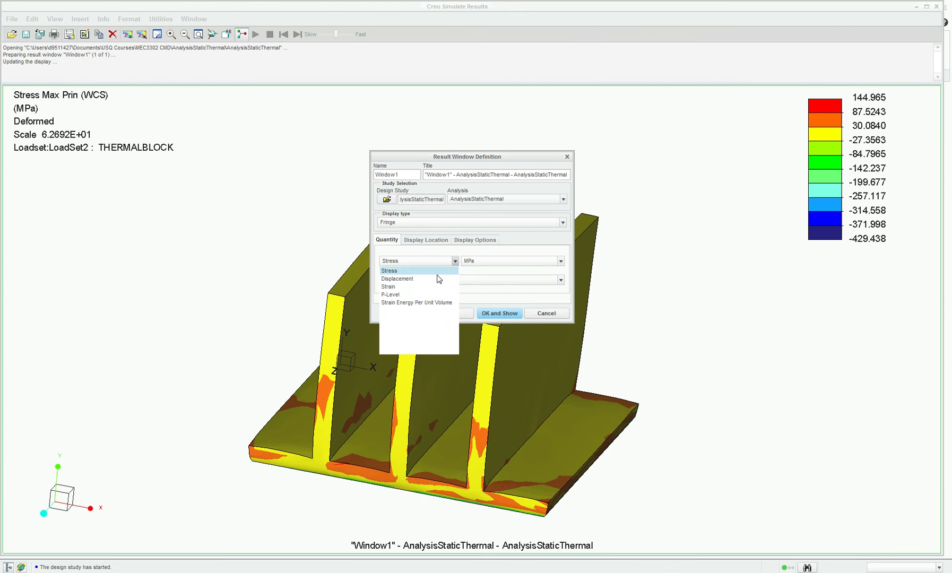
{"action": "left_click", "coordinate": [437, 279]}
{"action": "left_click", "coordinate": [491, 313]}
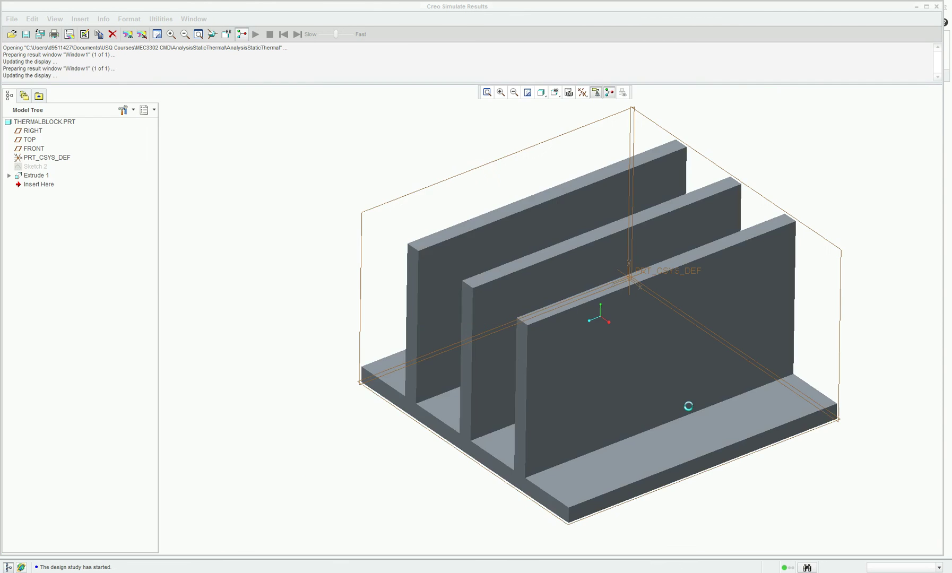
{"action": "middle_click_drag", "start_coordinate": [554, 325], "coordinate": [519, 332]}
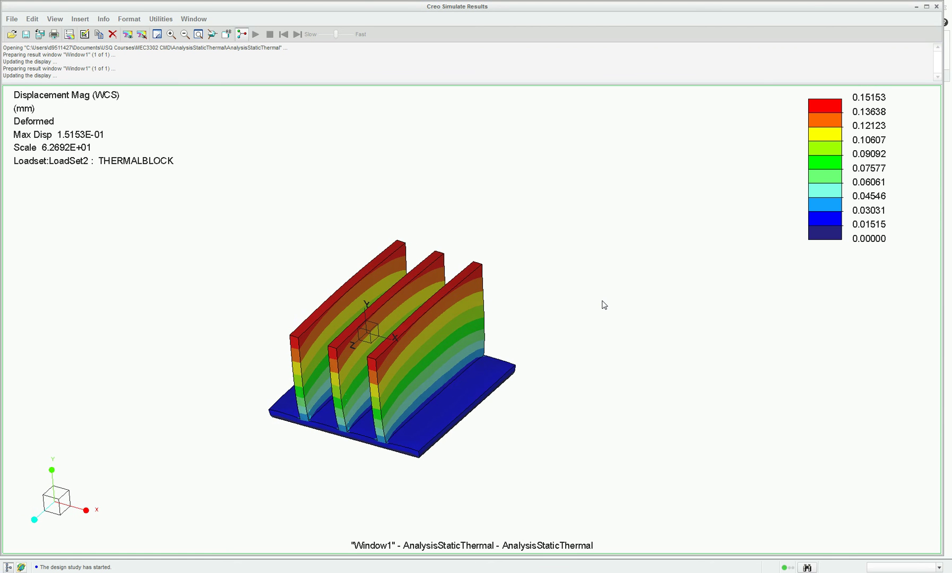